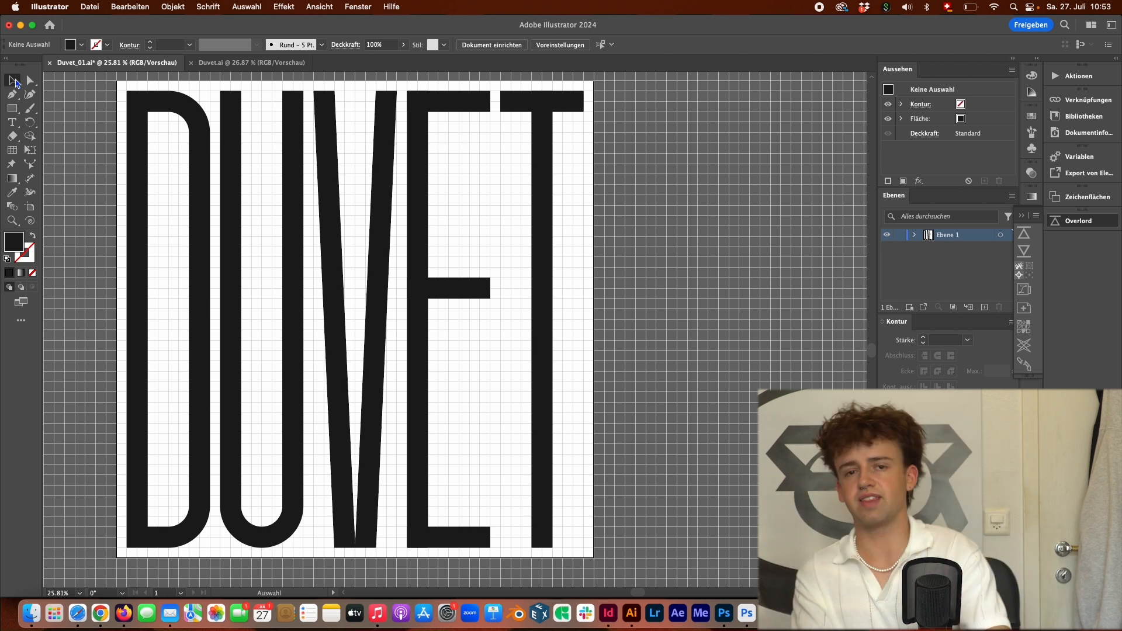
Step: Examine how the modular letters are built by selecting the T's stem and the upper curved corner of the D on the second artboard
scroll(527, 138, right, 1)
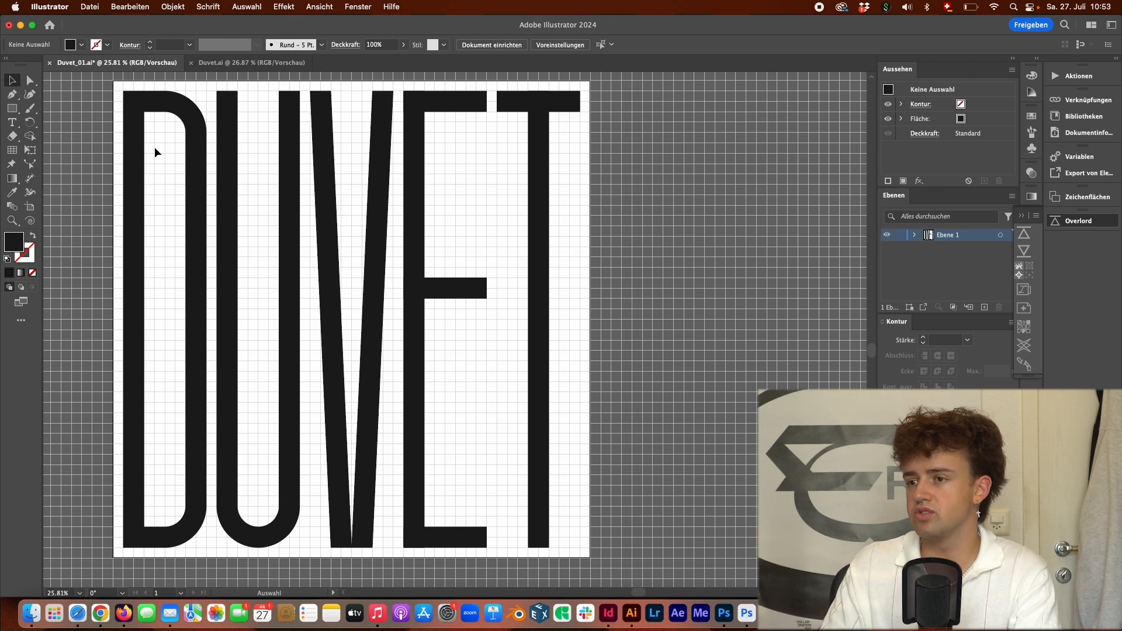
click(540, 138)
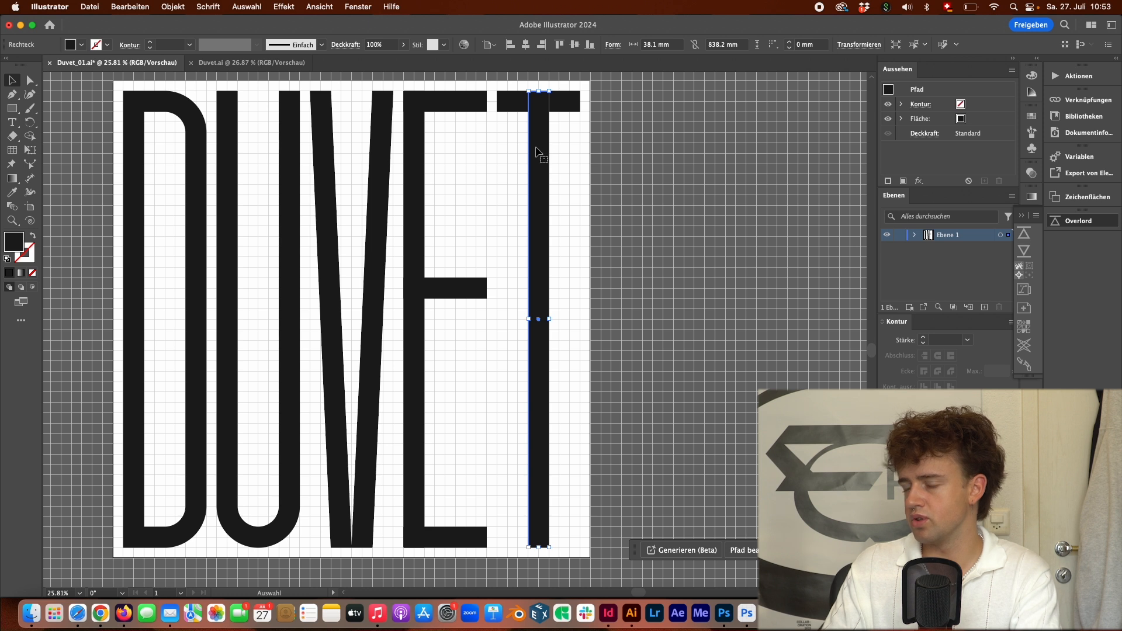
scroll(416, 160, right, 2)
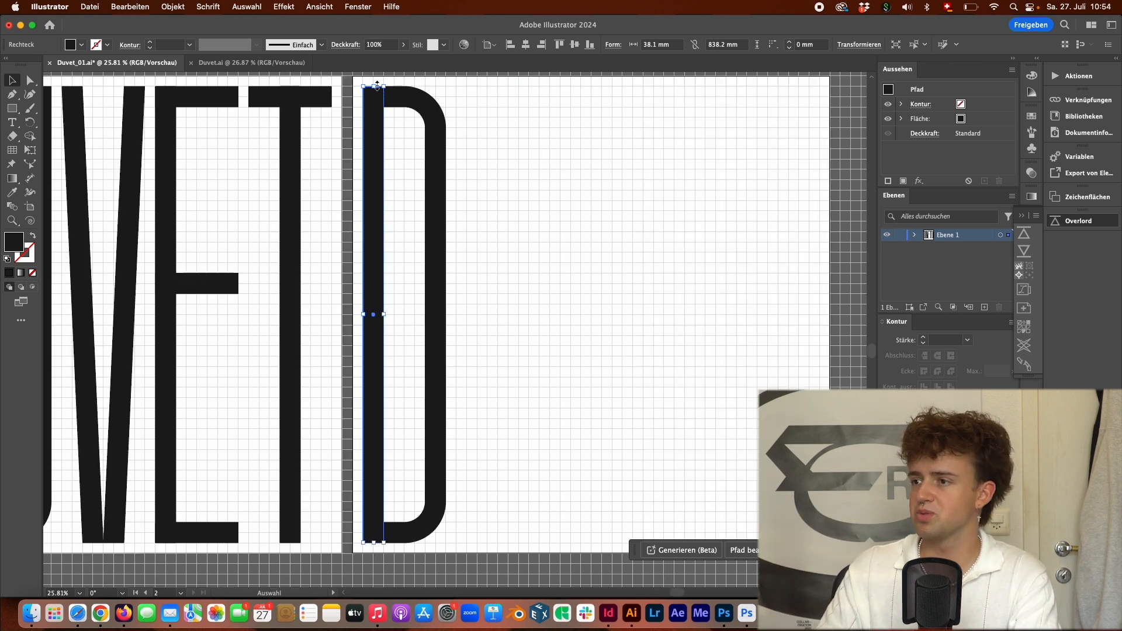
drag(374, 88, 348, 94)
key(m)
drag(433, 124, 460, 322)
key(super+z)
key(v)
click(401, 117)
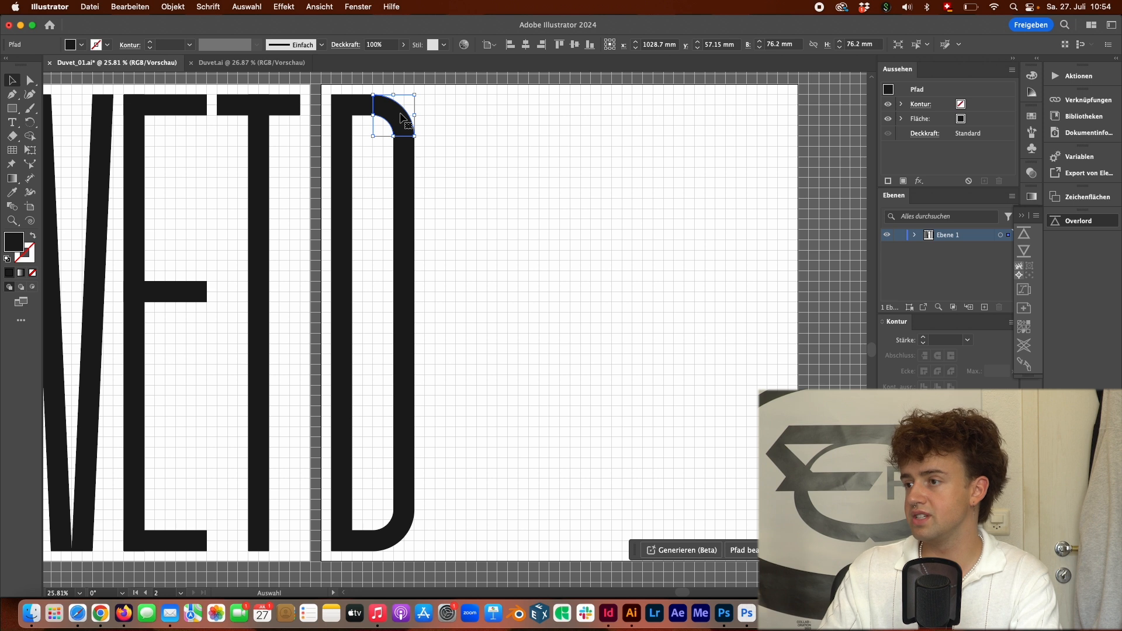
click(445, 132)
Step: Draw a filled black circle about 190 mm in diameter beside the D on the second artboard
click(12, 109)
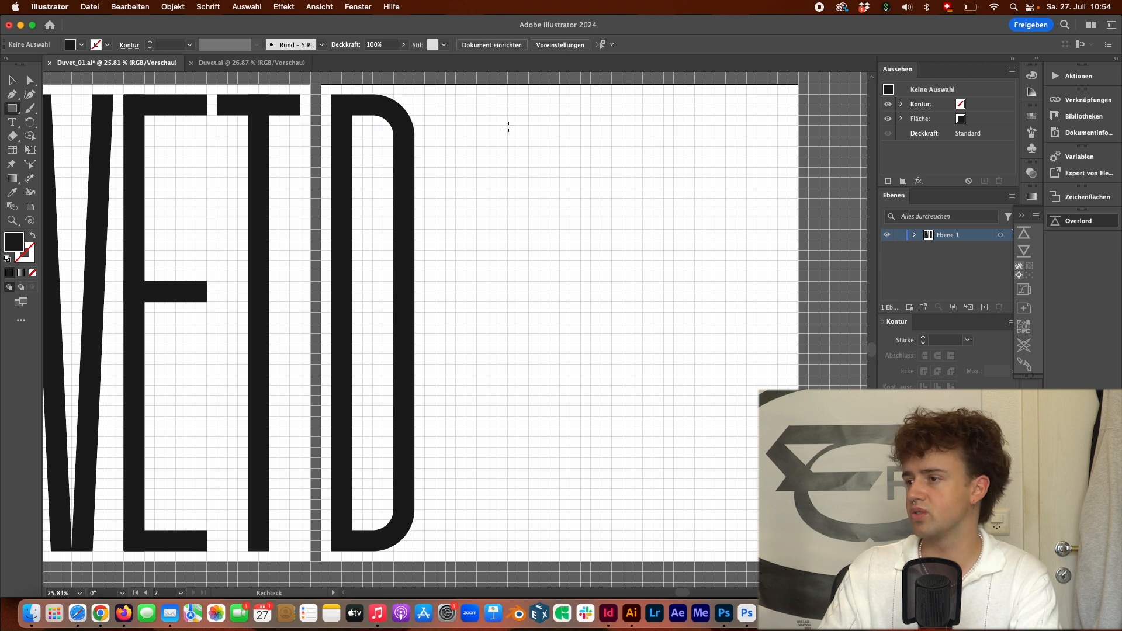
drag(447, 115, 521, 190)
drag(12, 109, 61, 122)
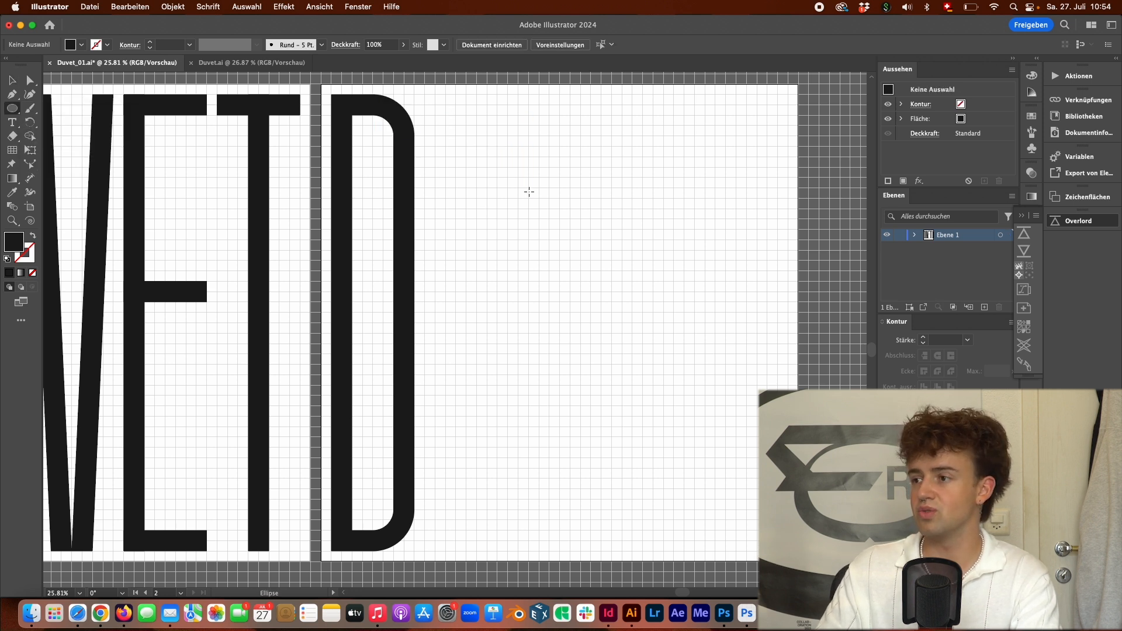
drag(456, 146, 560, 250)
key(v)
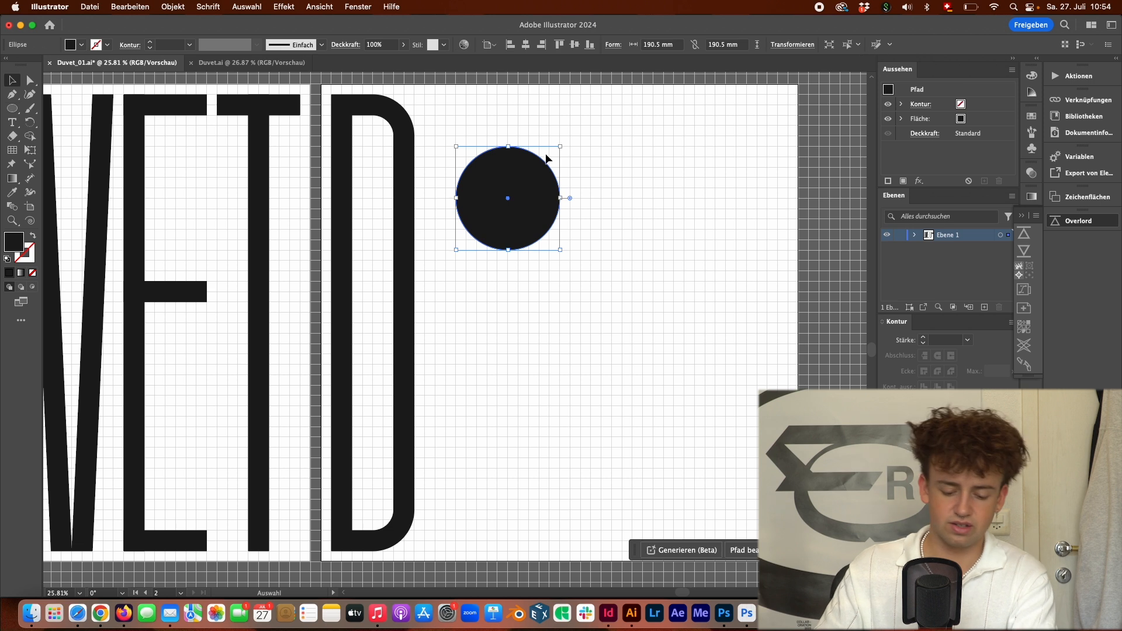
Step: Duplicate the circle in place, shrink the copy about its centre and combine both into a compound path forming a ring
key(super+c)
key(super+f)
drag(559, 146, 503, 199)
key(super+8)
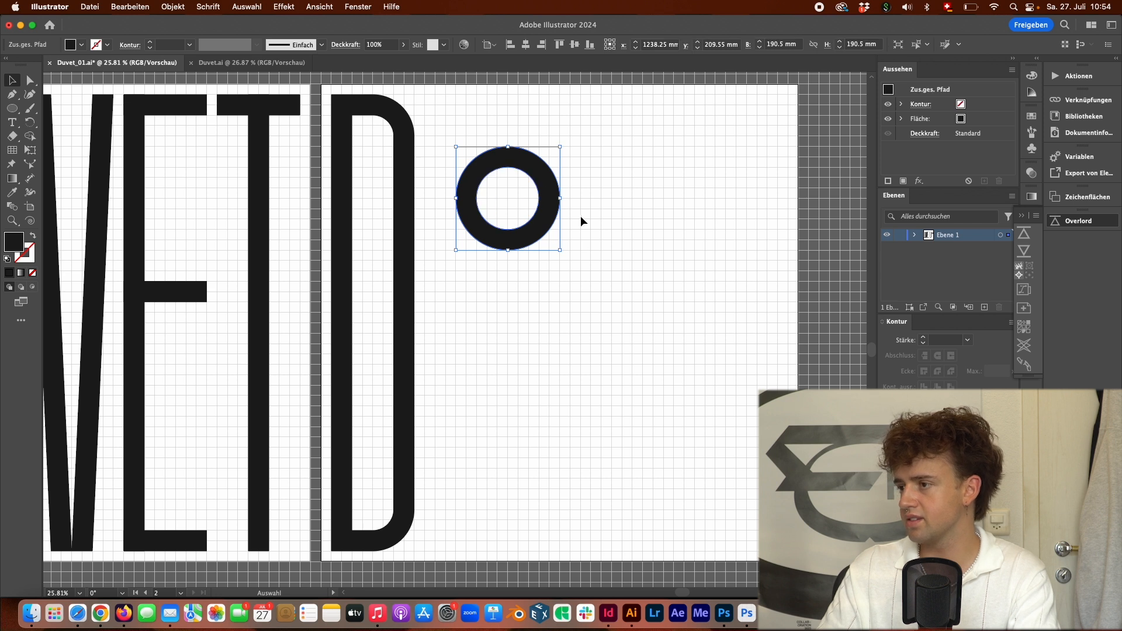
click(566, 183)
key(l)
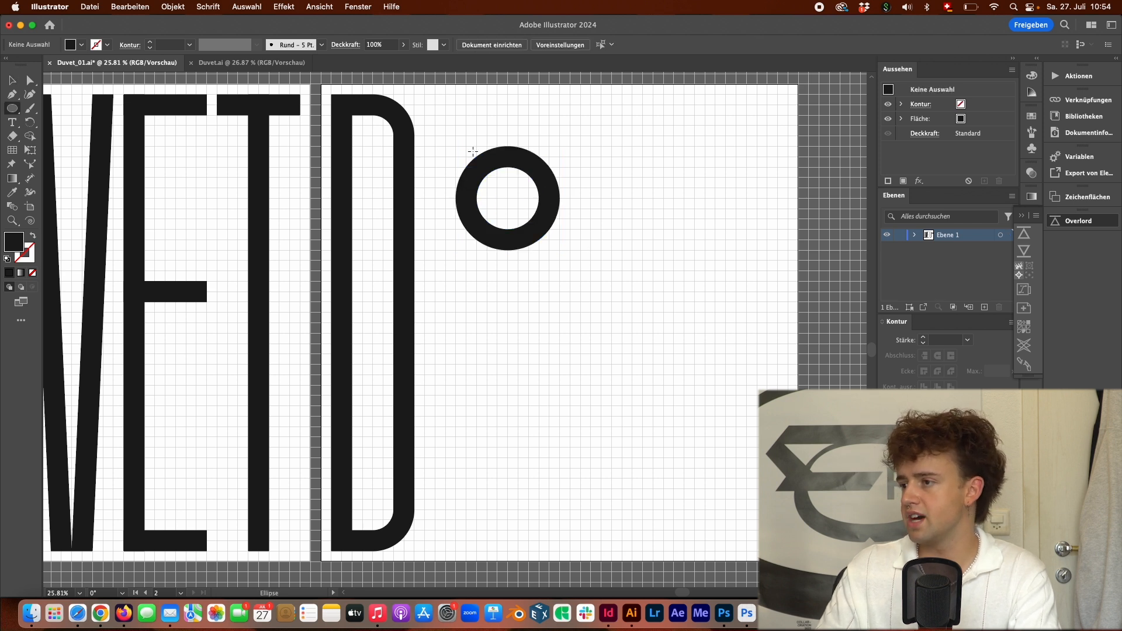
drag(433, 110, 468, 226)
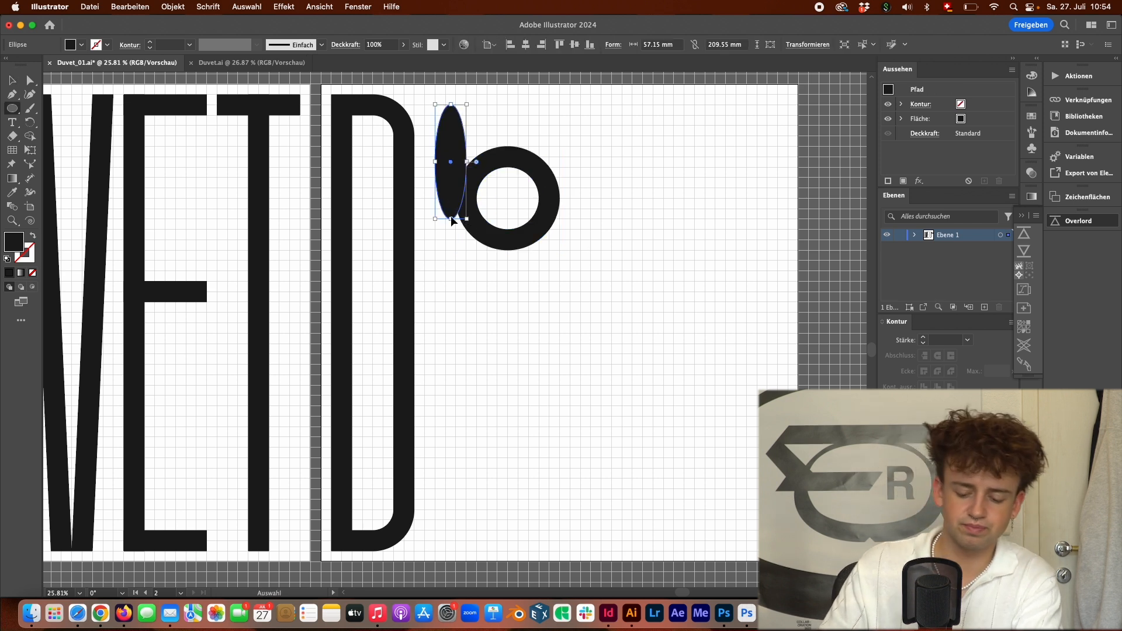
key(super+z)
Step: Cover three quarters of the ring with two rectangles and cut them away, leaving only the upper-right quarter arc
click(18, 109)
click(82, 108)
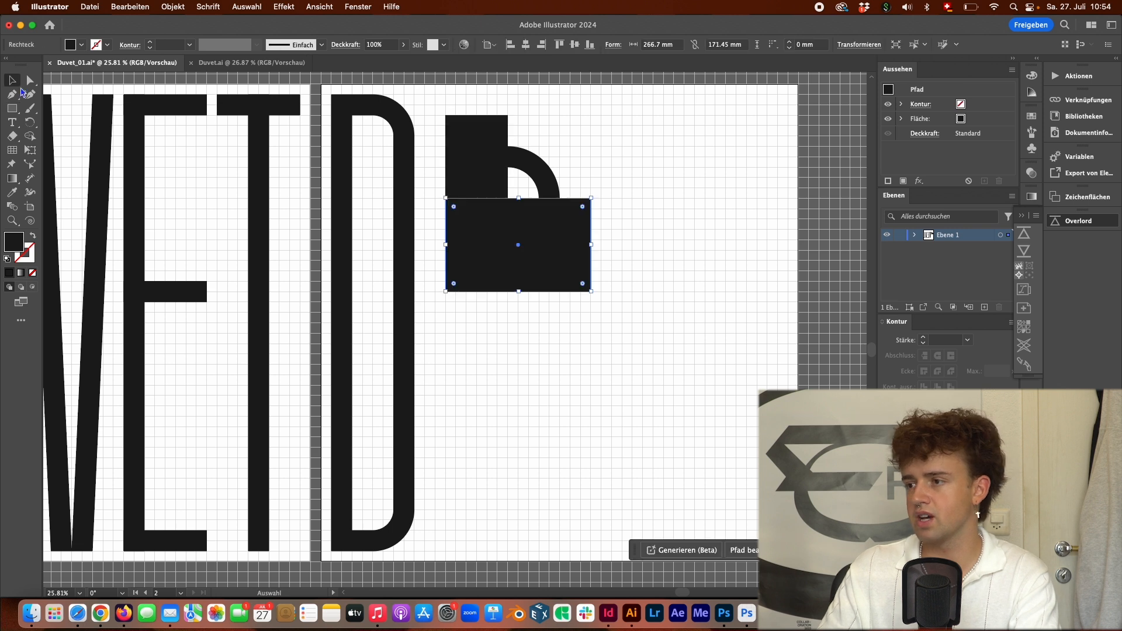
shift+click(453, 136)
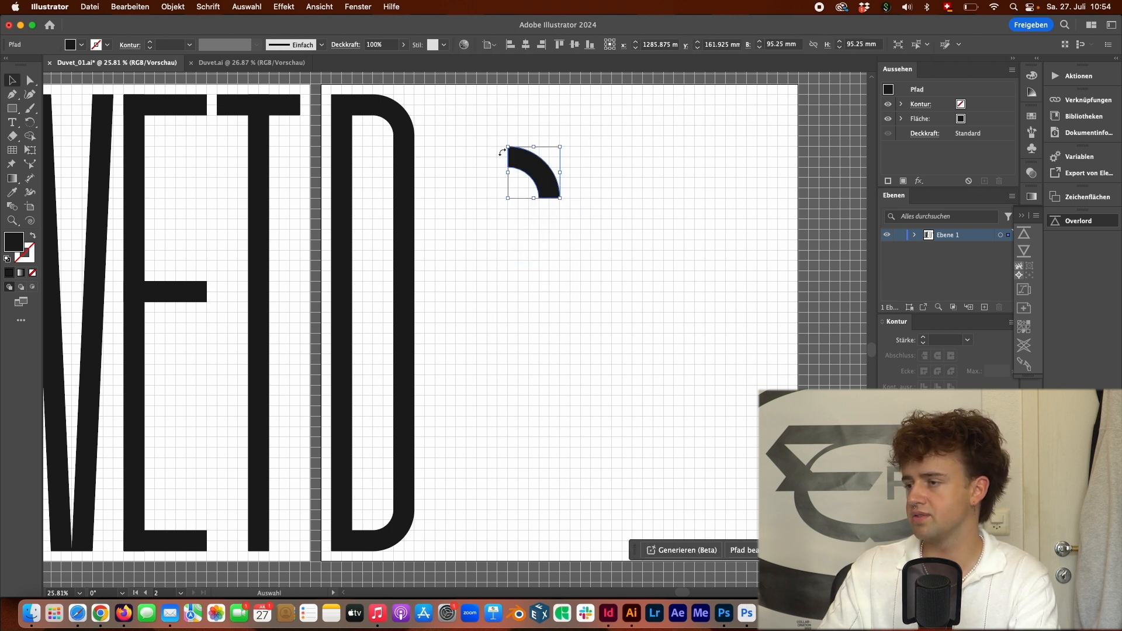
Step: Extend the quarter arc with a straight bar at each end and delete the assembled practice shape
drag(501, 153, 494, 109)
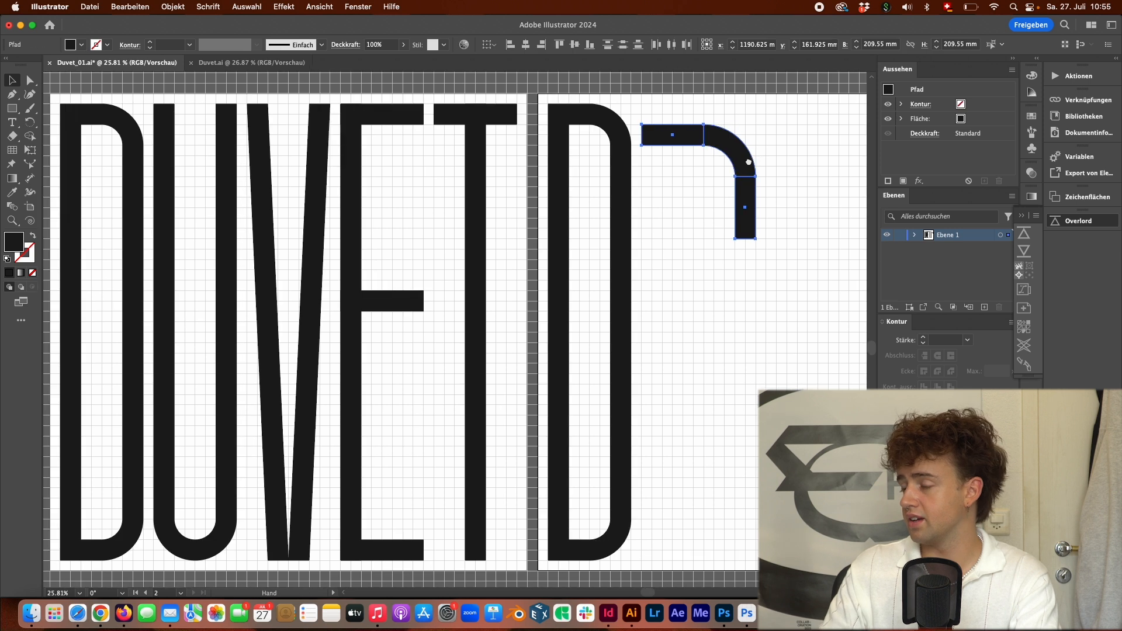
drag(777, 176, 709, 169)
key(Delete)
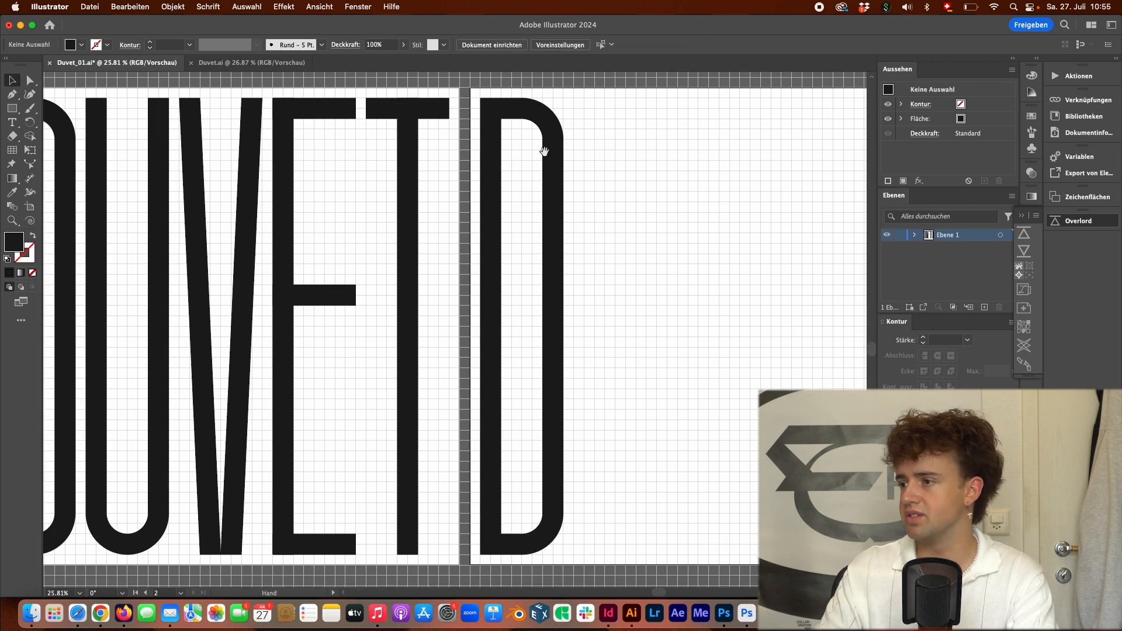
Step: Try a 46 pt stroke on all DUVET letter shapes of the first artboard and undo it
scroll(707, 164, left, 5)
drag(173, 125, 588, 551)
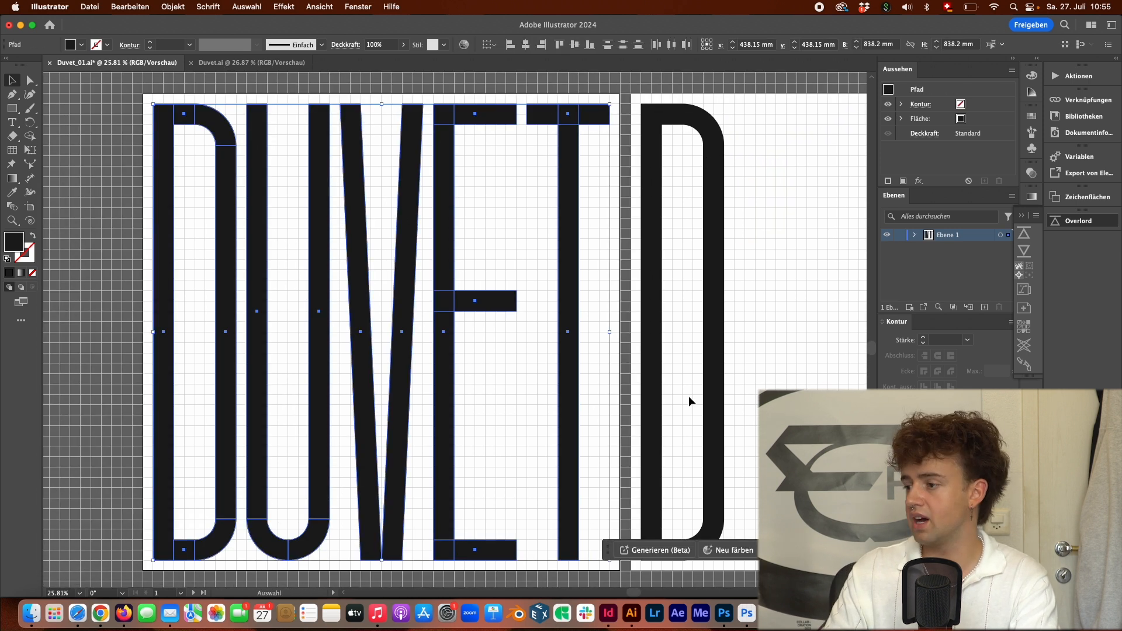
scroll(689, 395, down, 3)
scroll(689, 395, up, 2)
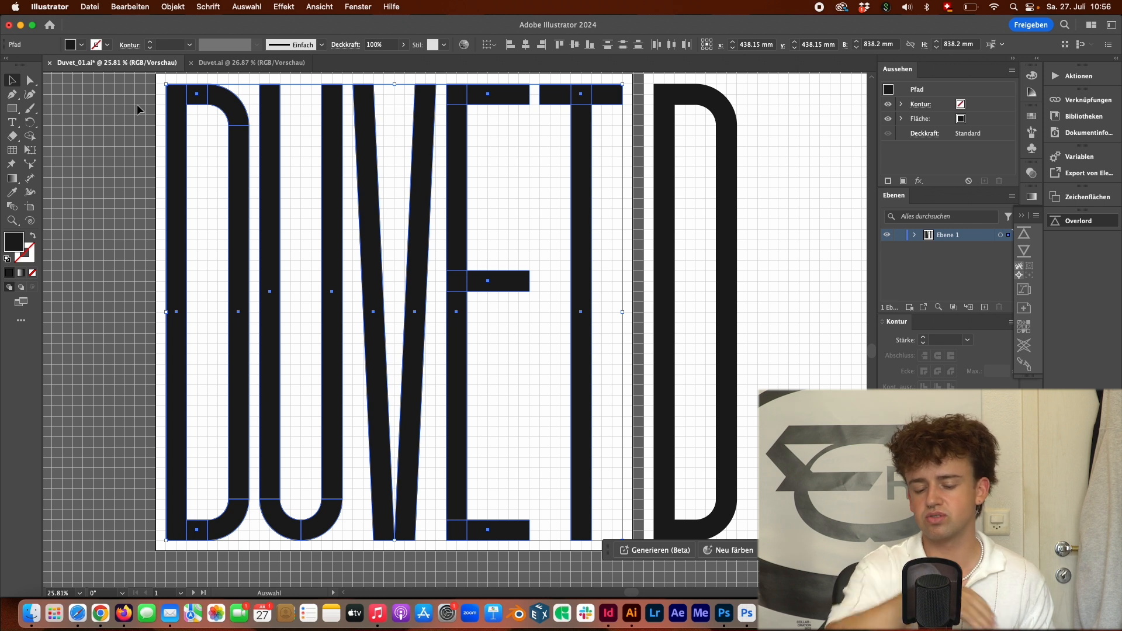
click(176, 45)
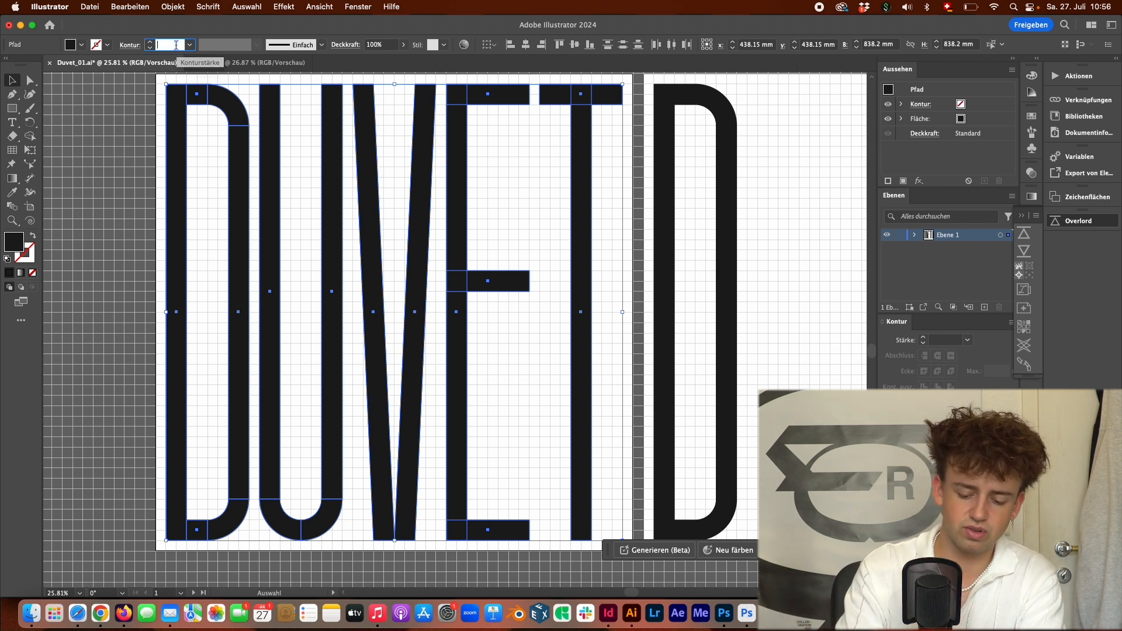
text(46)
key(Return)
click(125, 120)
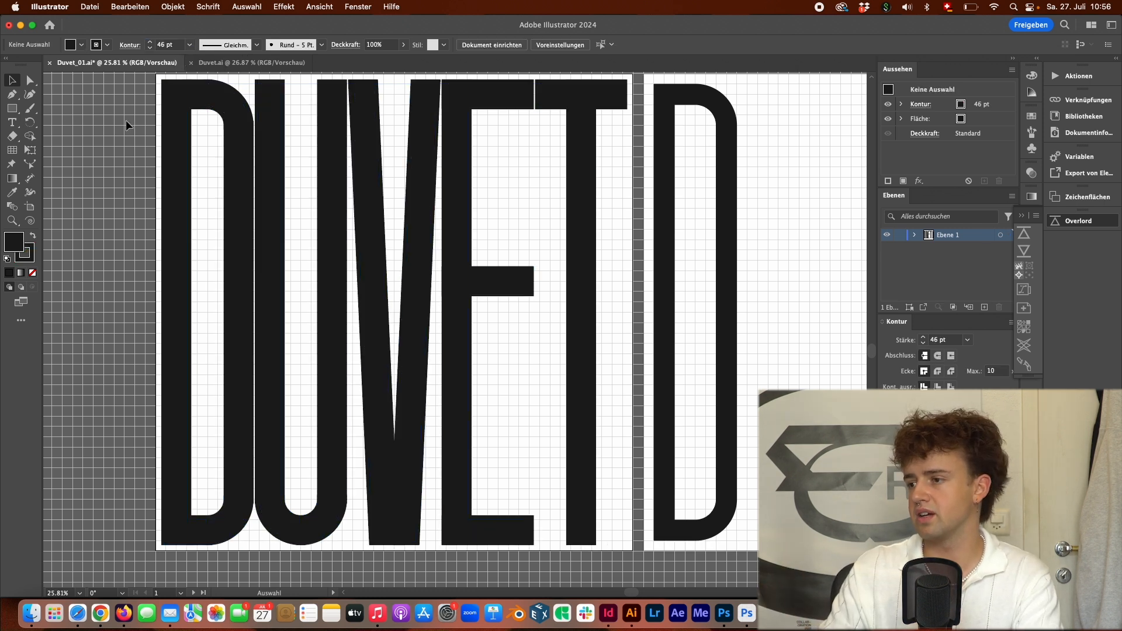
key(super+z)
Step: Switch to the Duvet.ai document to view its artwork
click(251, 62)
key(space)
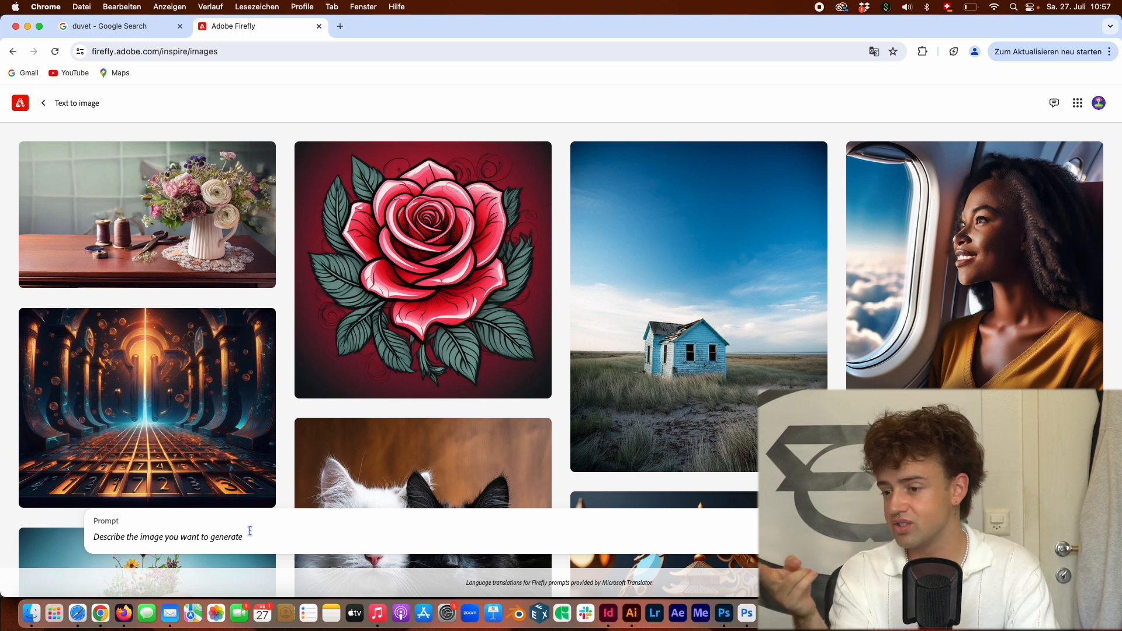
Step: In Adobe Firefly, generate images from the prompt "duvet, photorealistic, isolated on white background, material, cloth, pillow"
click(177, 536)
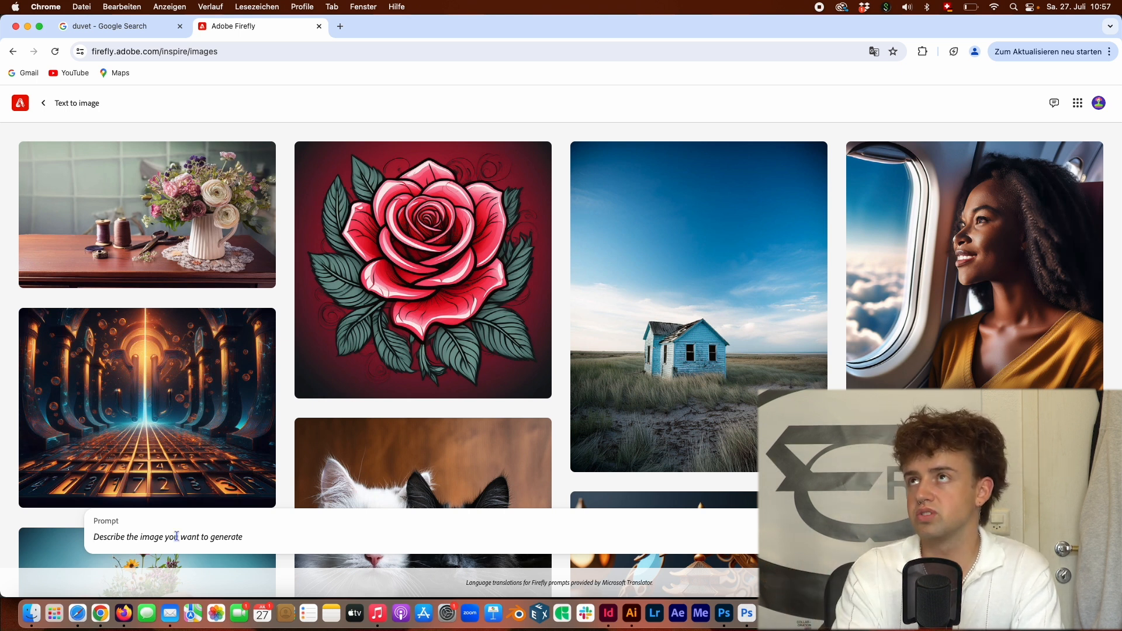
text(duvet, photorealistt)
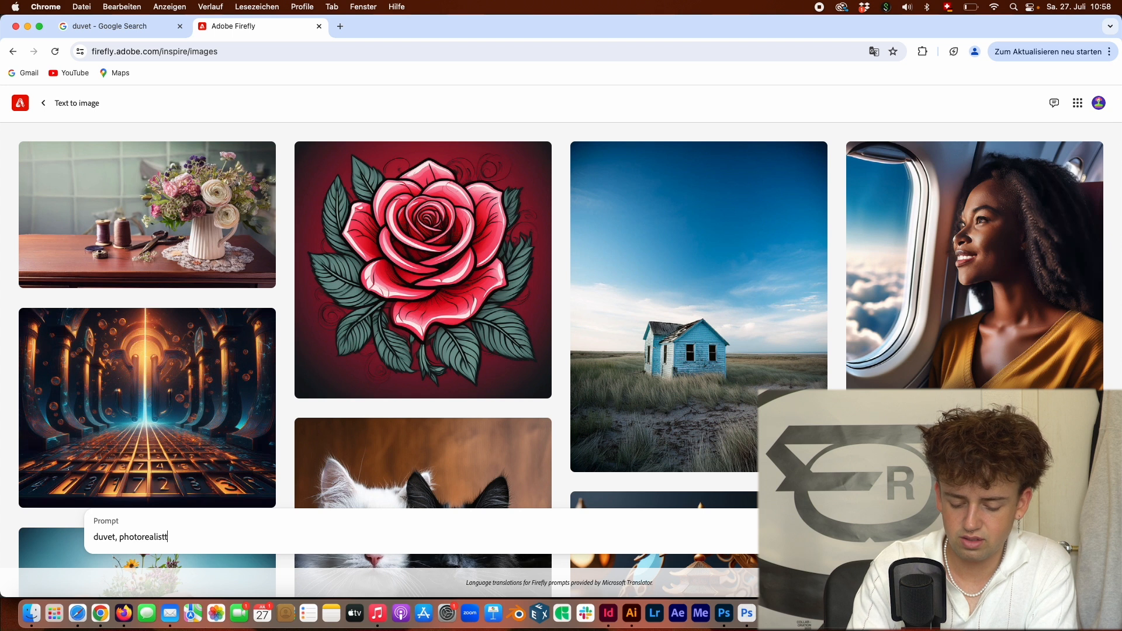
key(BackSpace)
text(ic, islolated on white backgr)
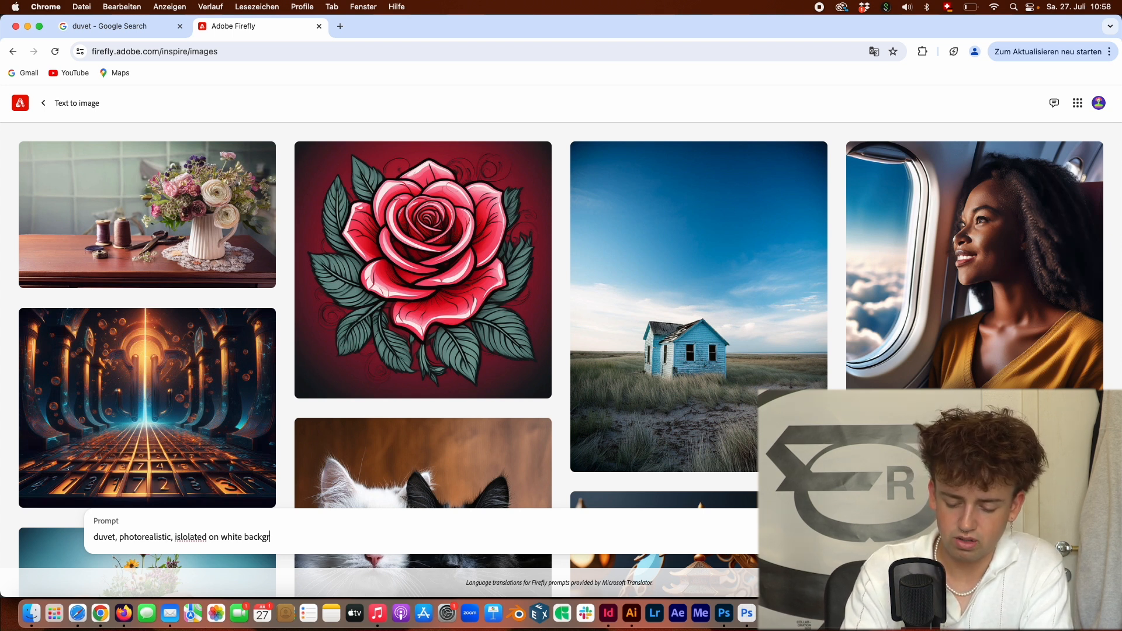
text(d, material)
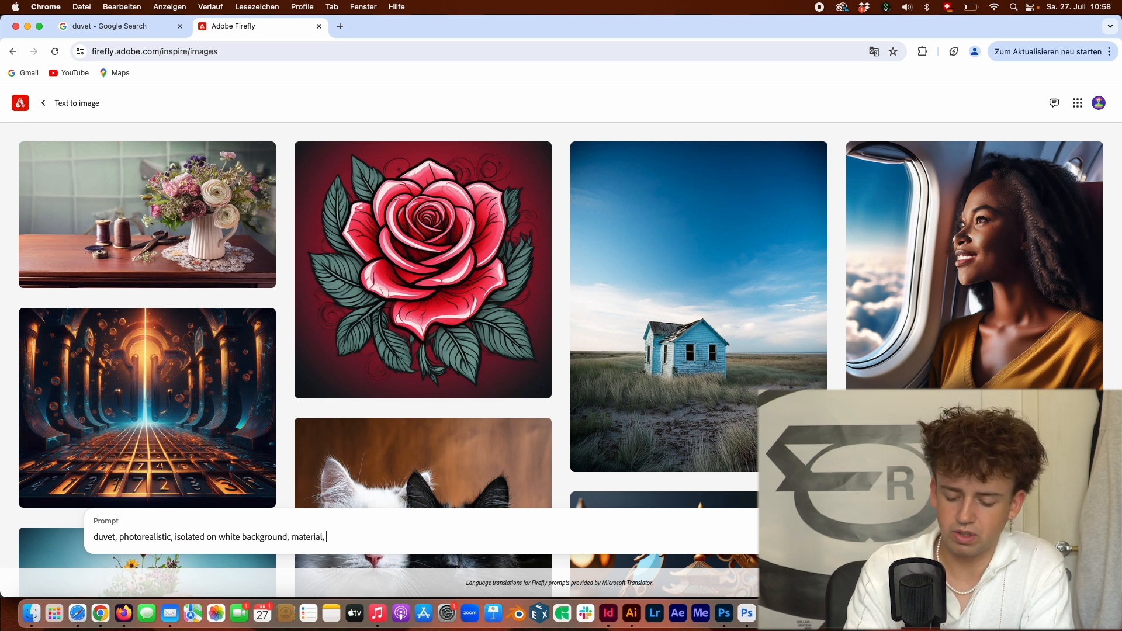
text(, pillow)
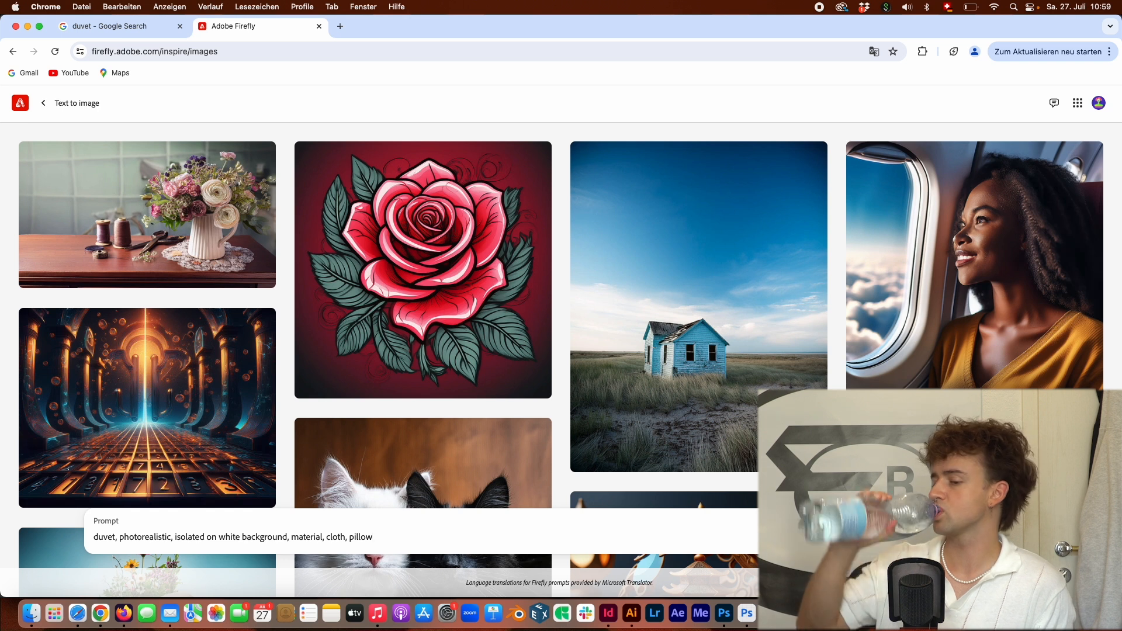
scroll(561, 360, down, 1)
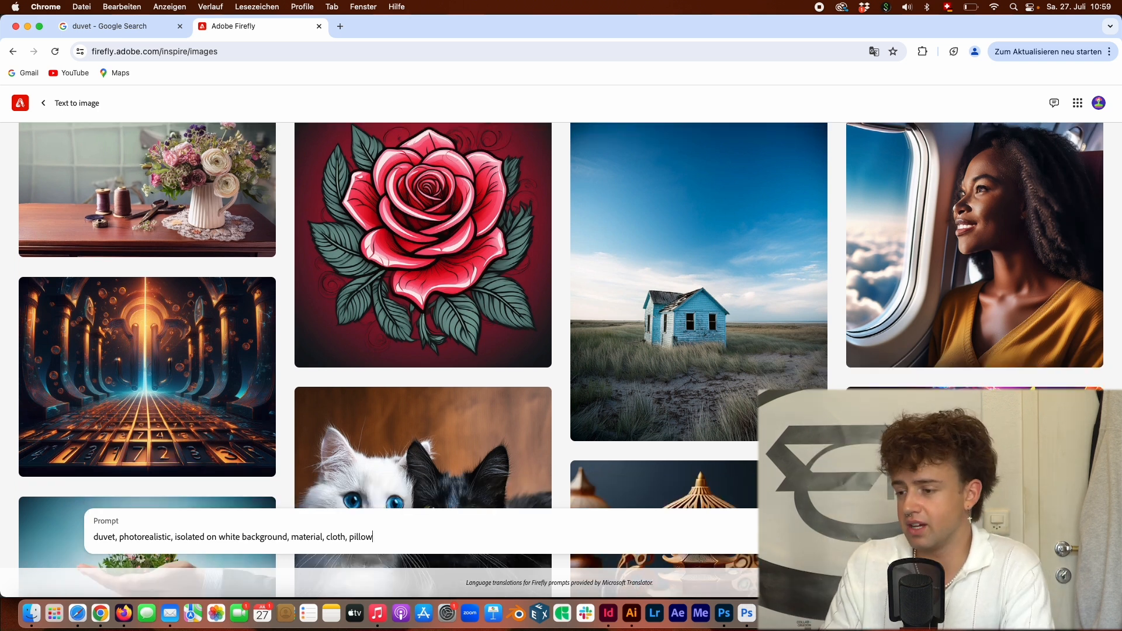
key(Return)
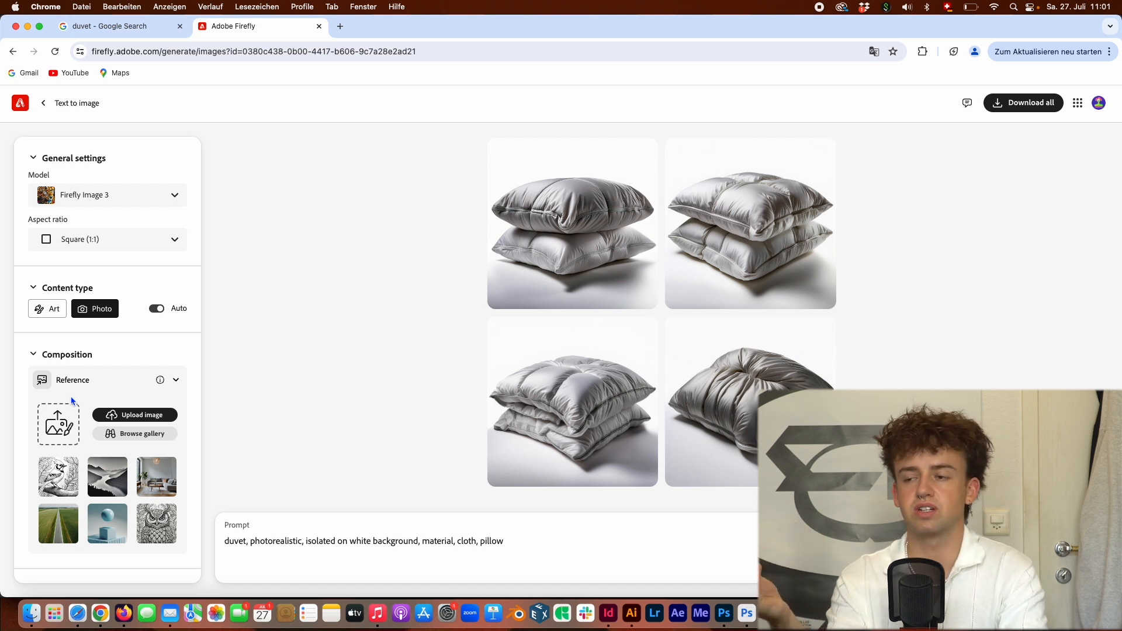
Step: Upload the white-on-black DUVET lettering file "Zeichenfläche 1 Kopie 2-100.jpg" as the composition reference
click(138, 414)
click(629, 245)
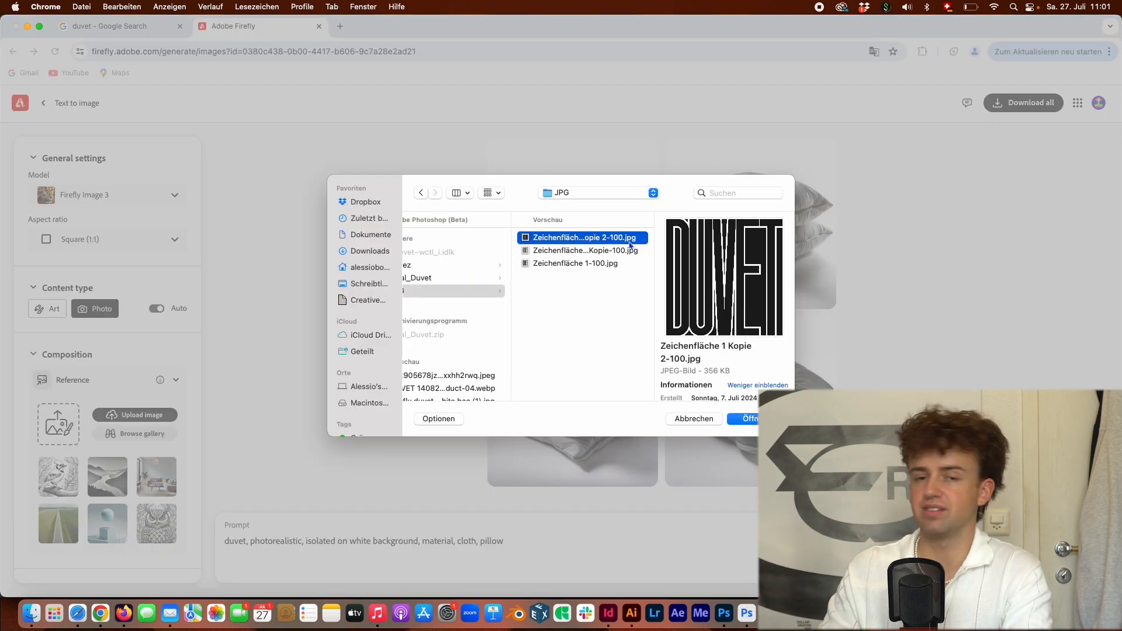
key(Escape)
key(space)
key(space)
key(Return)
Step: Set the composition reference strength to its maximum
scroll(99, 377, down, 2)
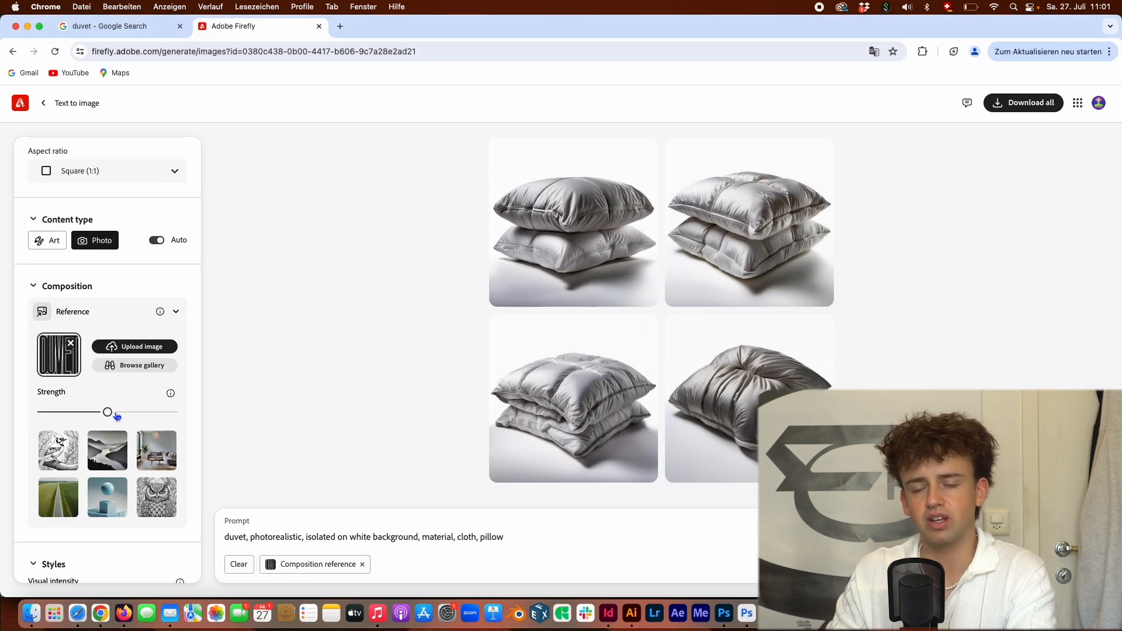
drag(108, 412, 184, 418)
scroll(183, 396, down, 2)
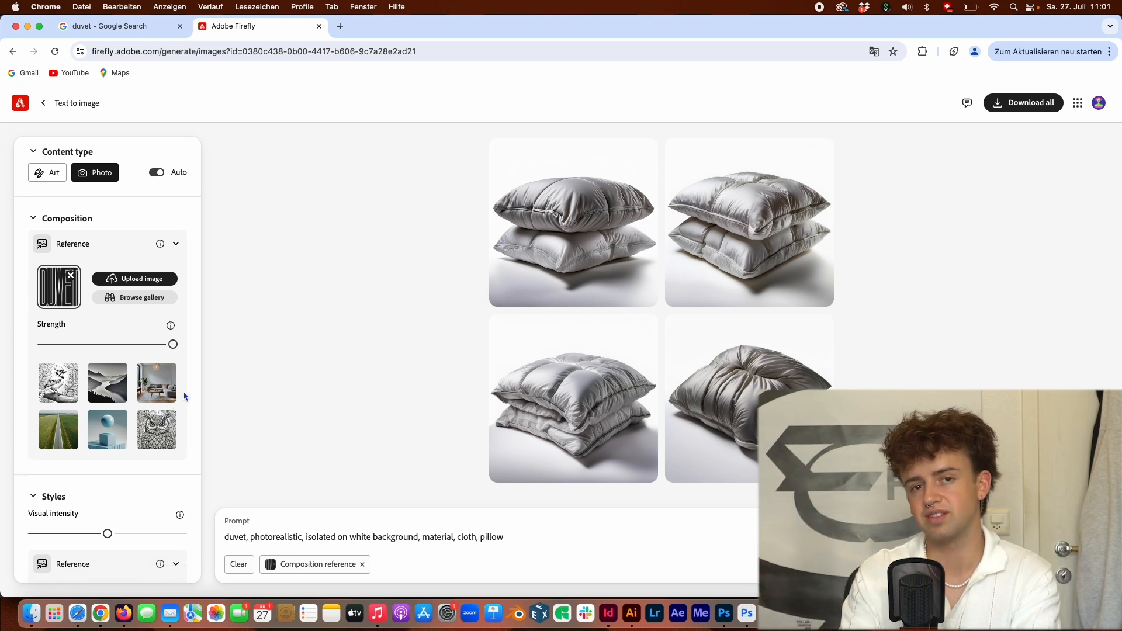
Step: Use the first generated pillow image as the style reference
scroll(184, 392, down, 5)
scroll(131, 367, up, 1)
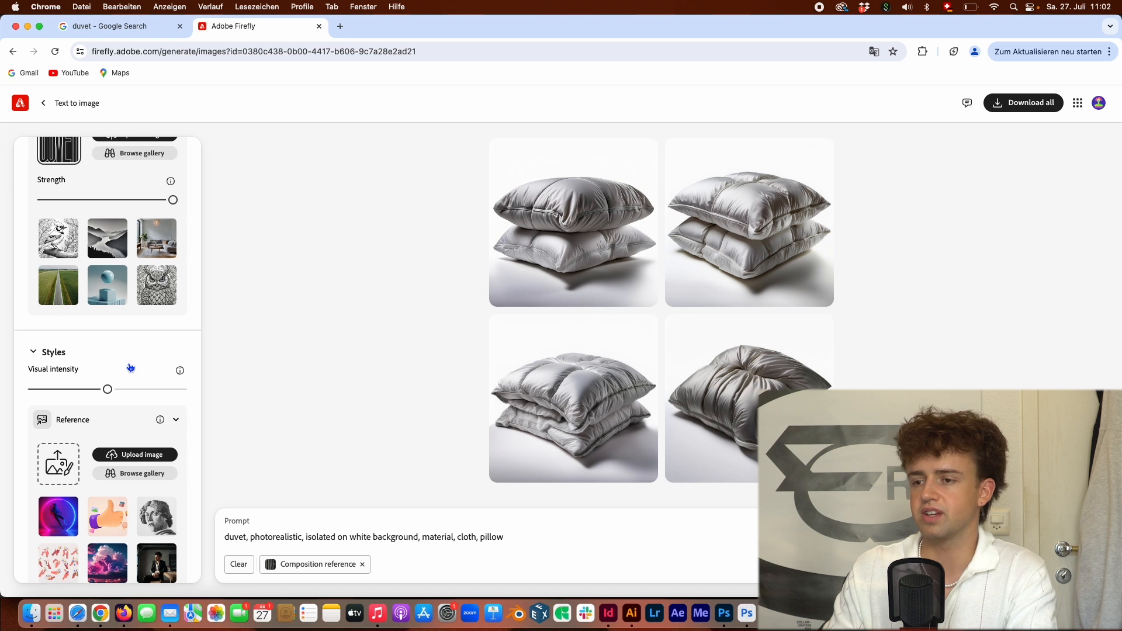
mouse_move(556, 213)
click(506, 155)
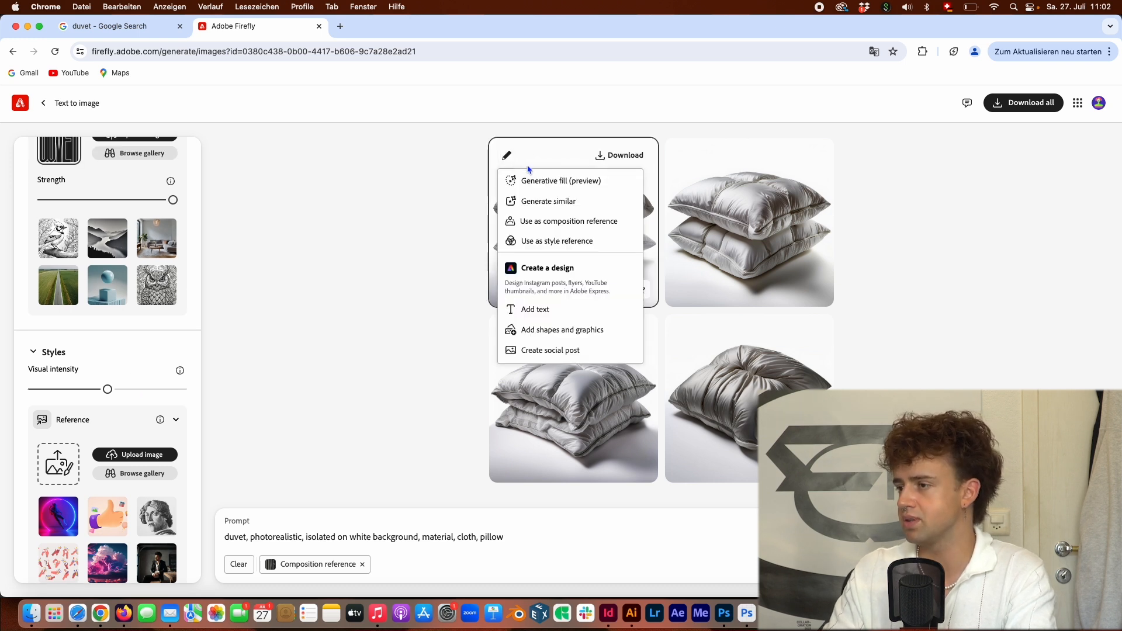
click(570, 244)
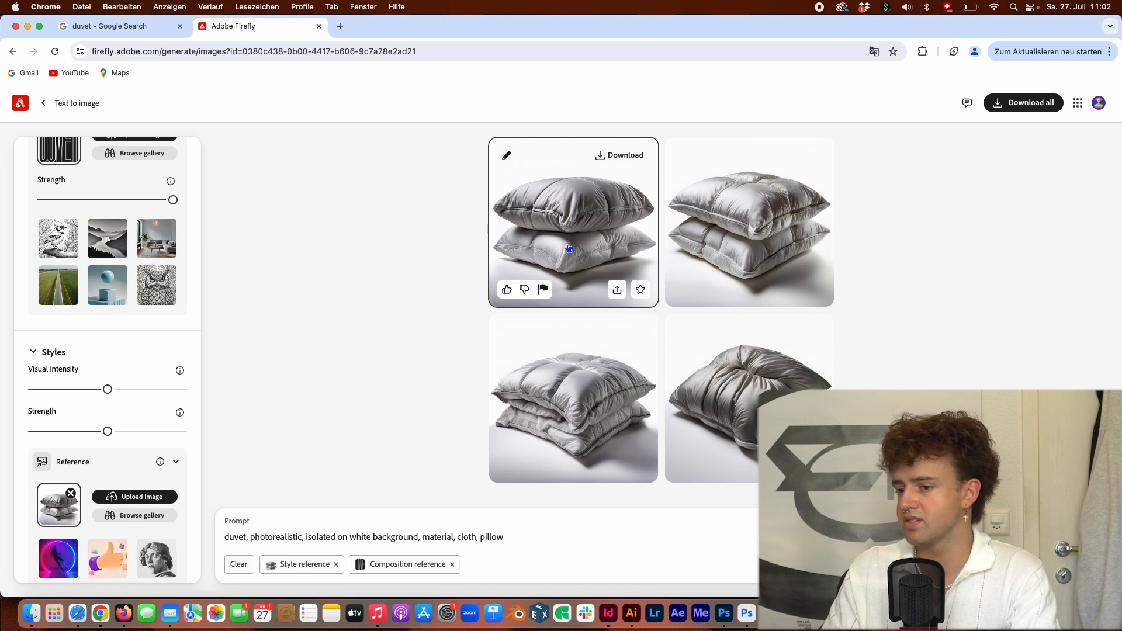
Step: Generate new images with both references and open the first result enlarged
scroll(54, 451, down, 2)
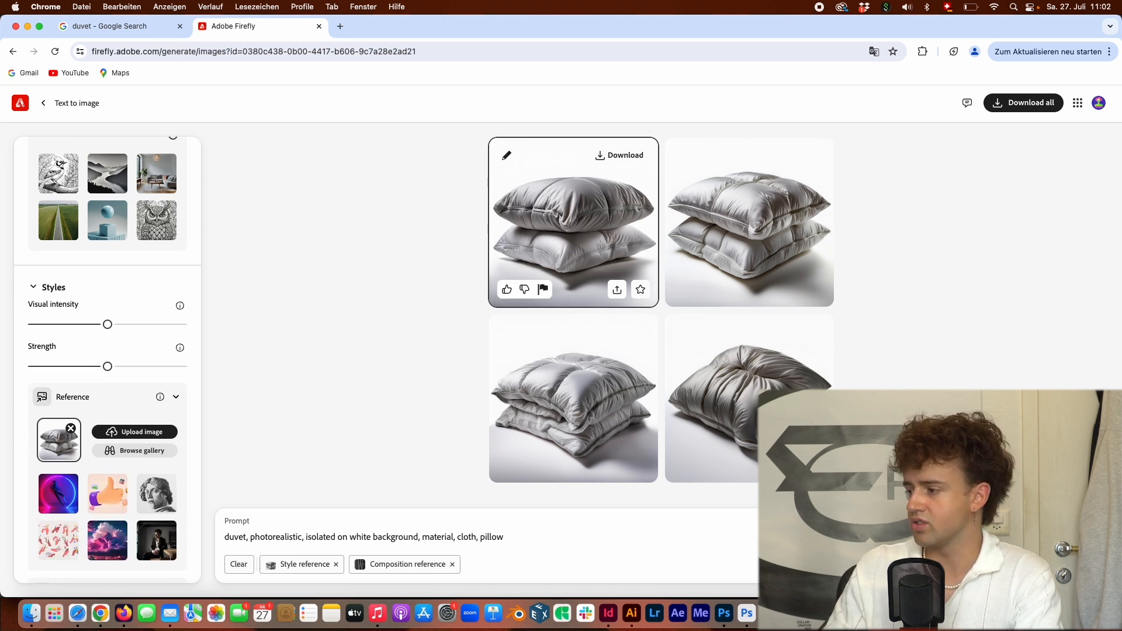
click(1061, 562)
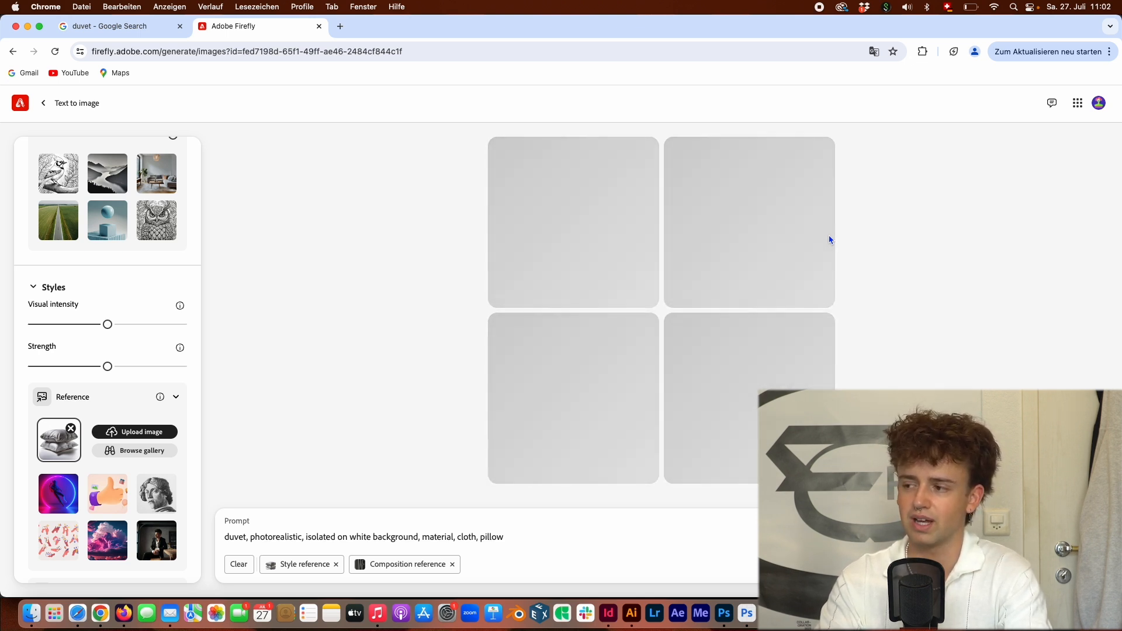
click(573, 221)
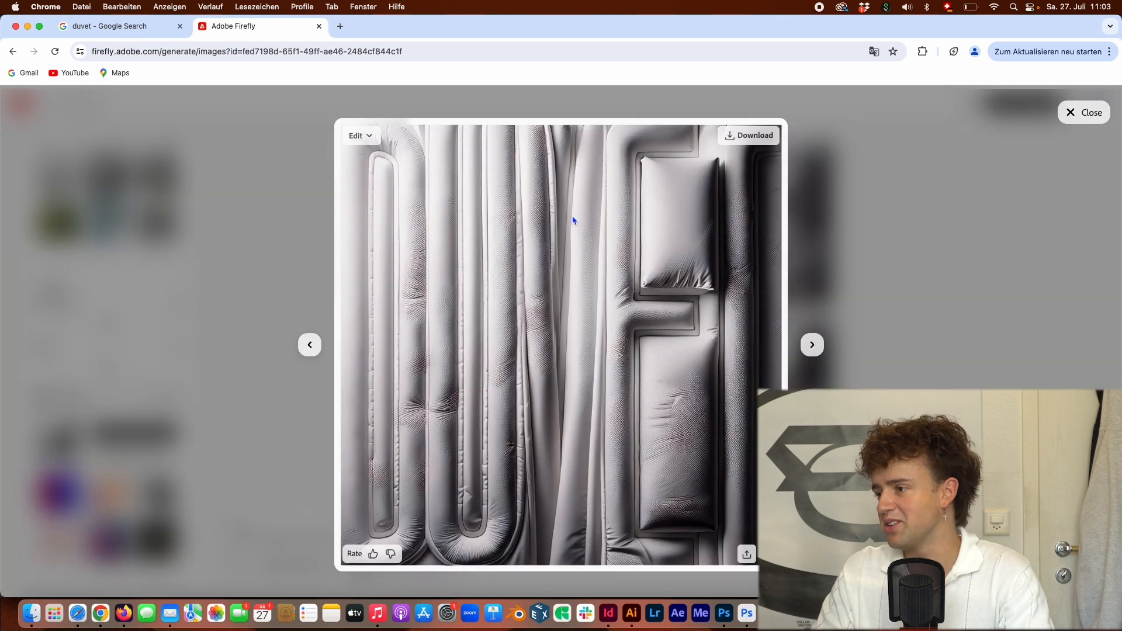
Step: Use the quilt photo "geneve-4-seasons-paneled-quilt-swiss-batist.jpg" from the DUVET folder as the style reference and generate new images
click(885, 167)
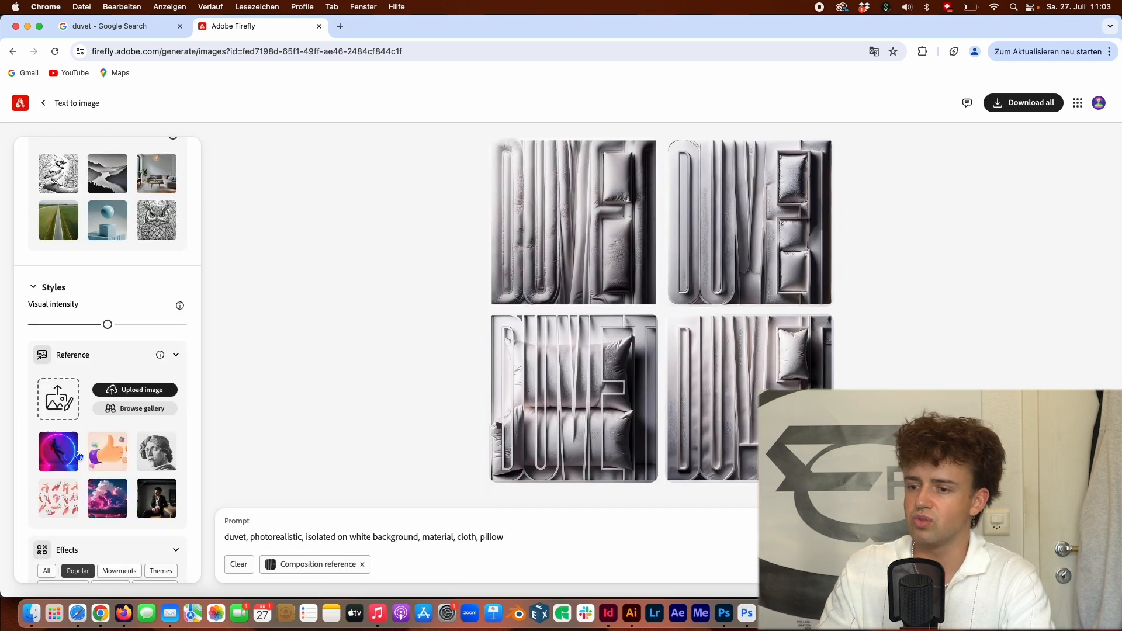
click(53, 393)
click(596, 193)
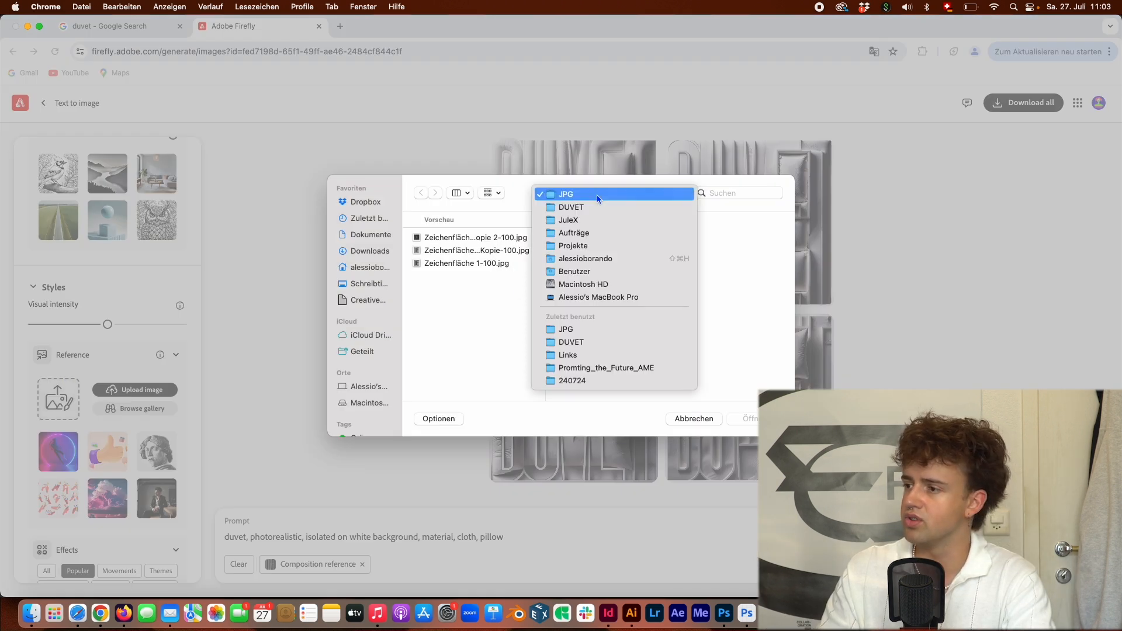
click(552, 205)
click(582, 389)
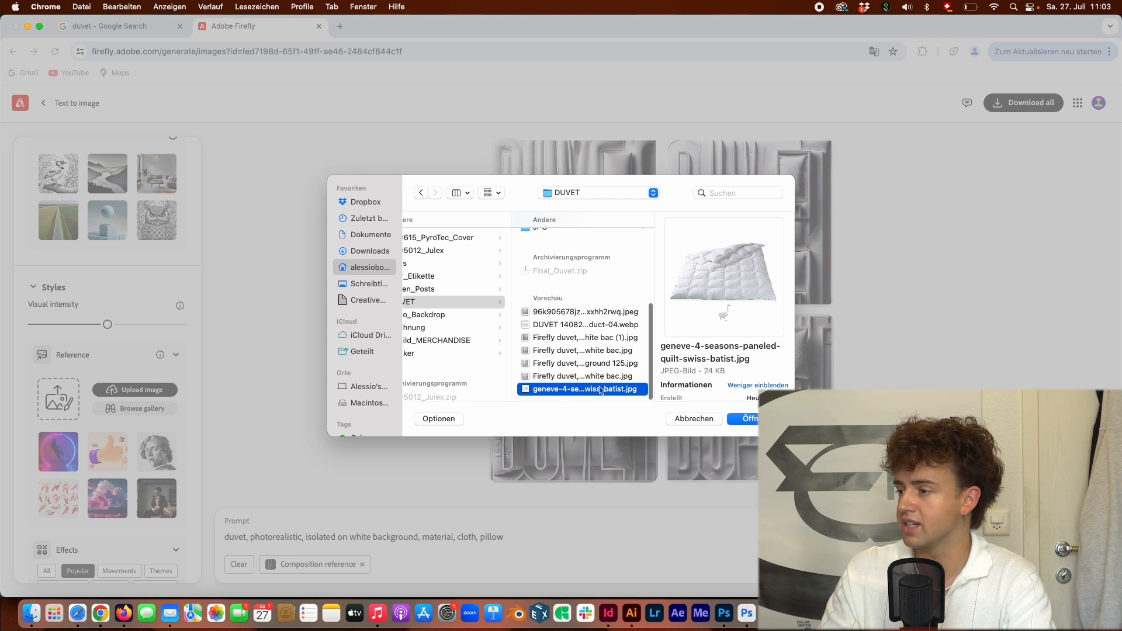
key(space)
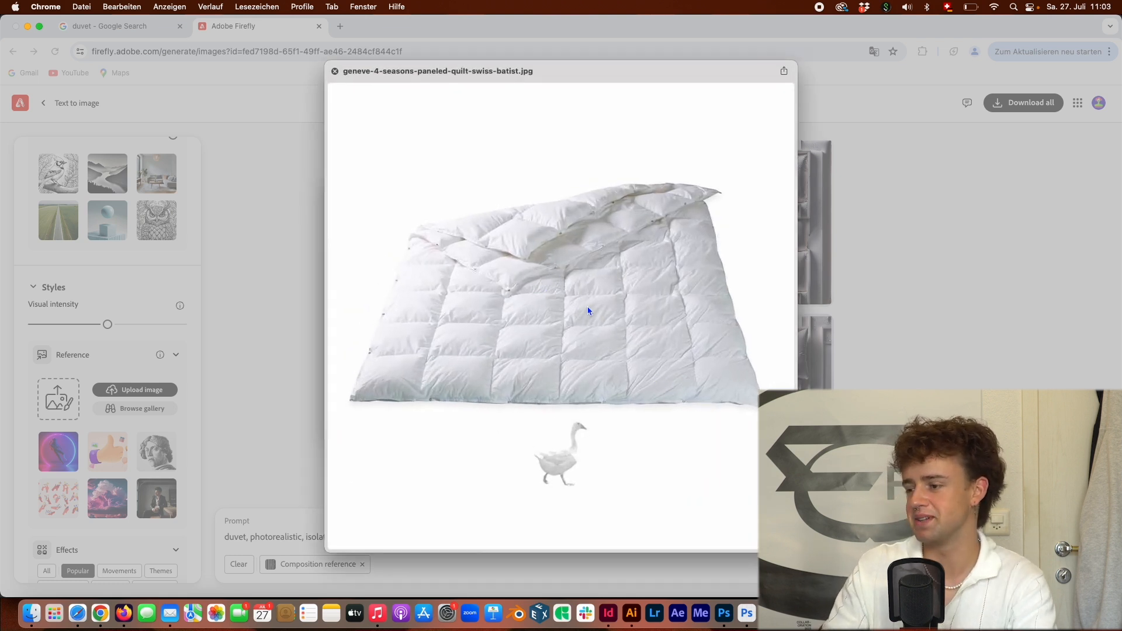
key(space)
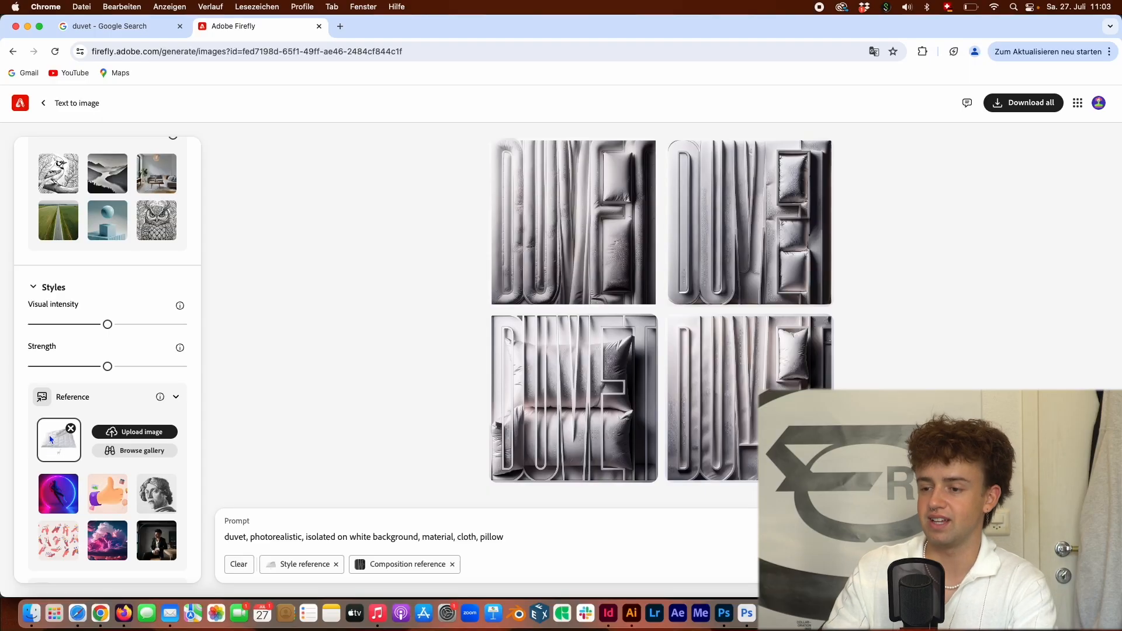
key(Return)
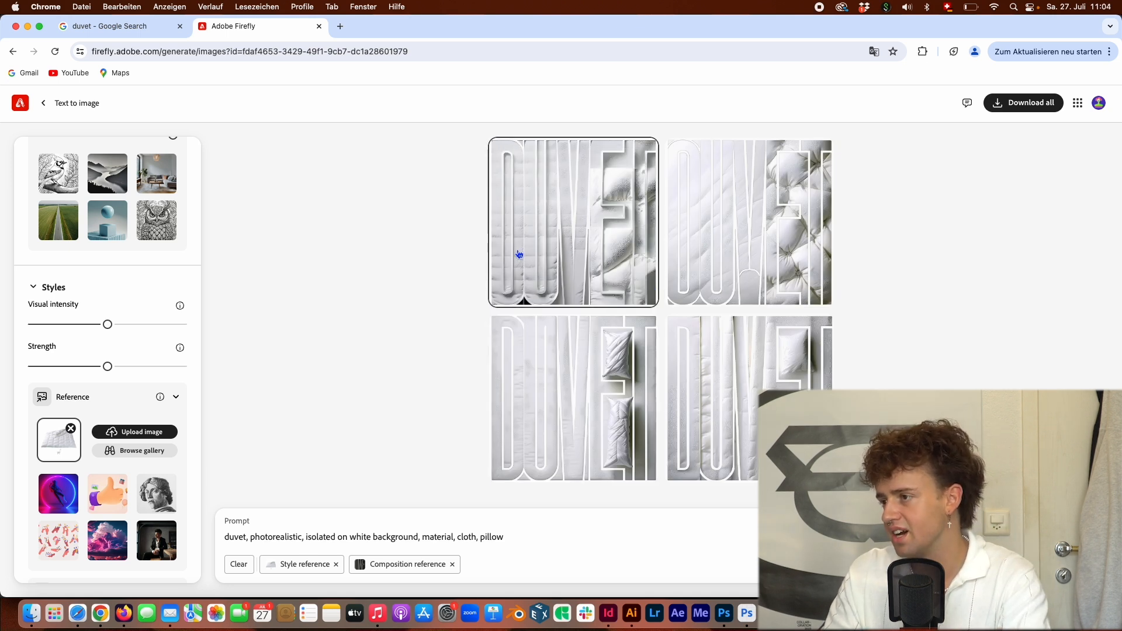
Step: Replace the style reference with the duvet product image "DUVET 14082…duct-04.webp"
click(71, 430)
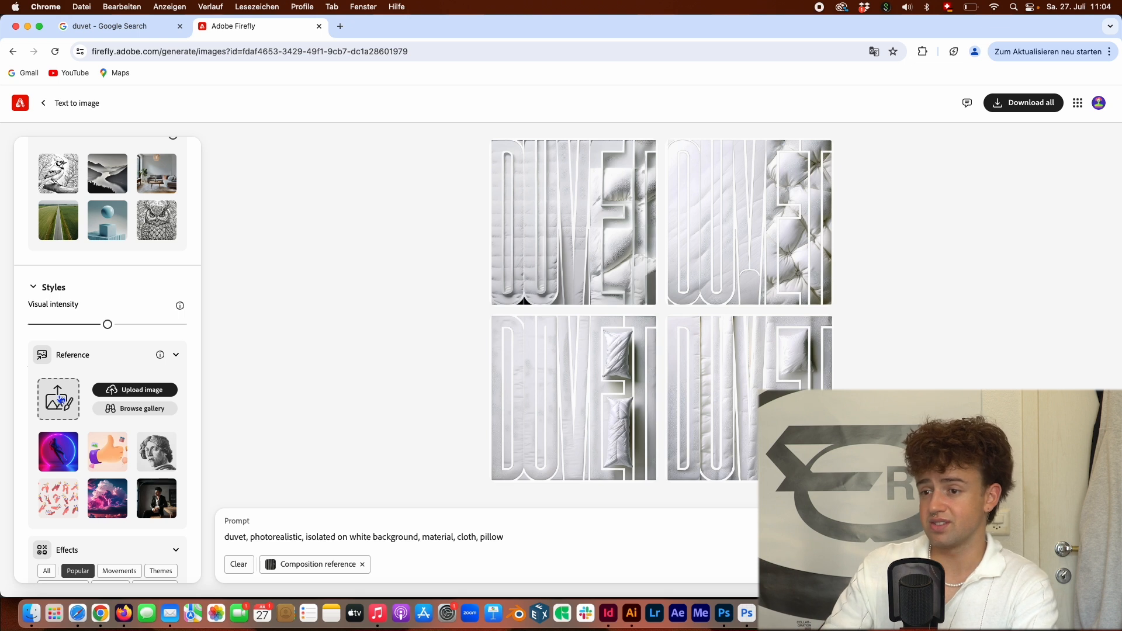
click(60, 400)
scroll(484, 343, down, 5)
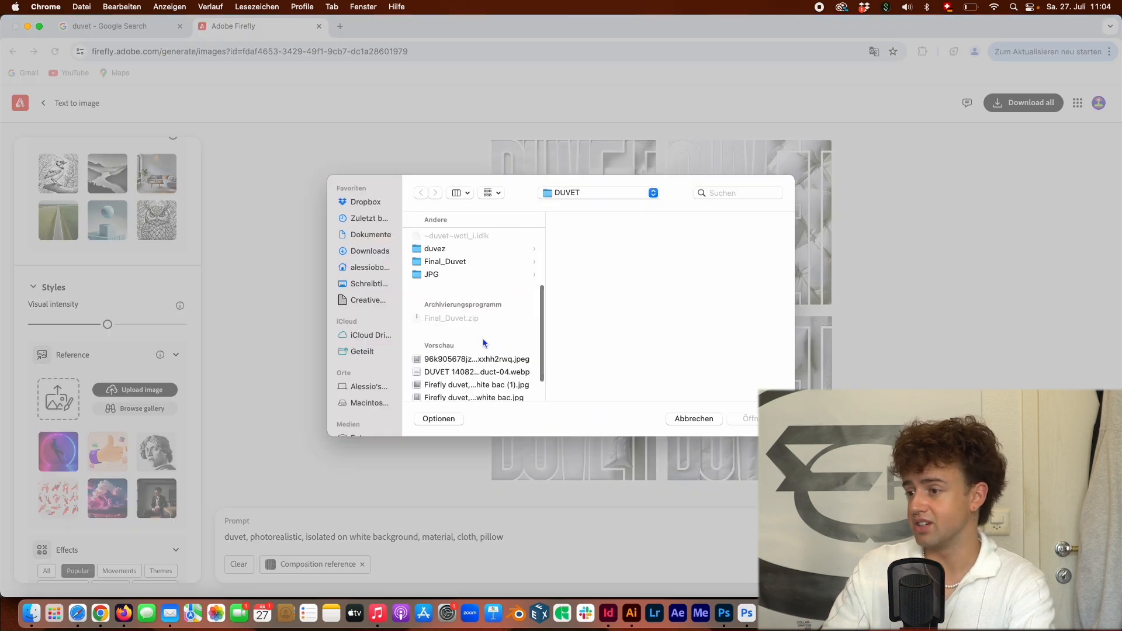
click(484, 372)
key(Return)
Step: Generate new images with an increased visual intensity and view the second result enlarged
click(503, 537)
drag(108, 324, 164, 323)
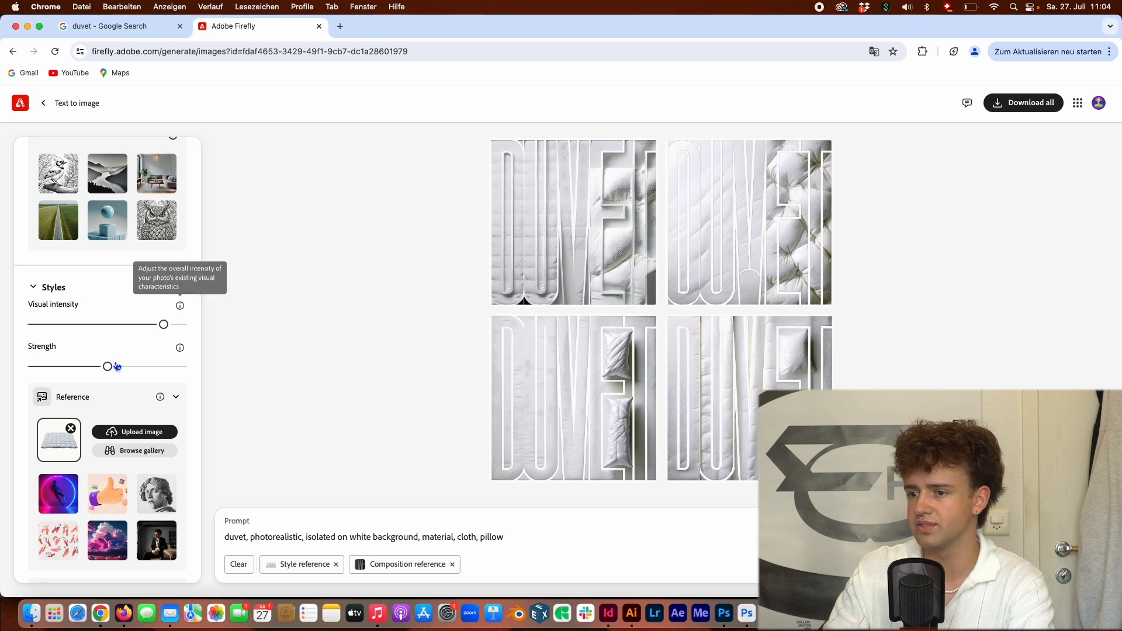
mouse_move(141, 367)
mouse_down()
mouse_move(183, 366)
mouse_move(126, 375)
mouse_up()
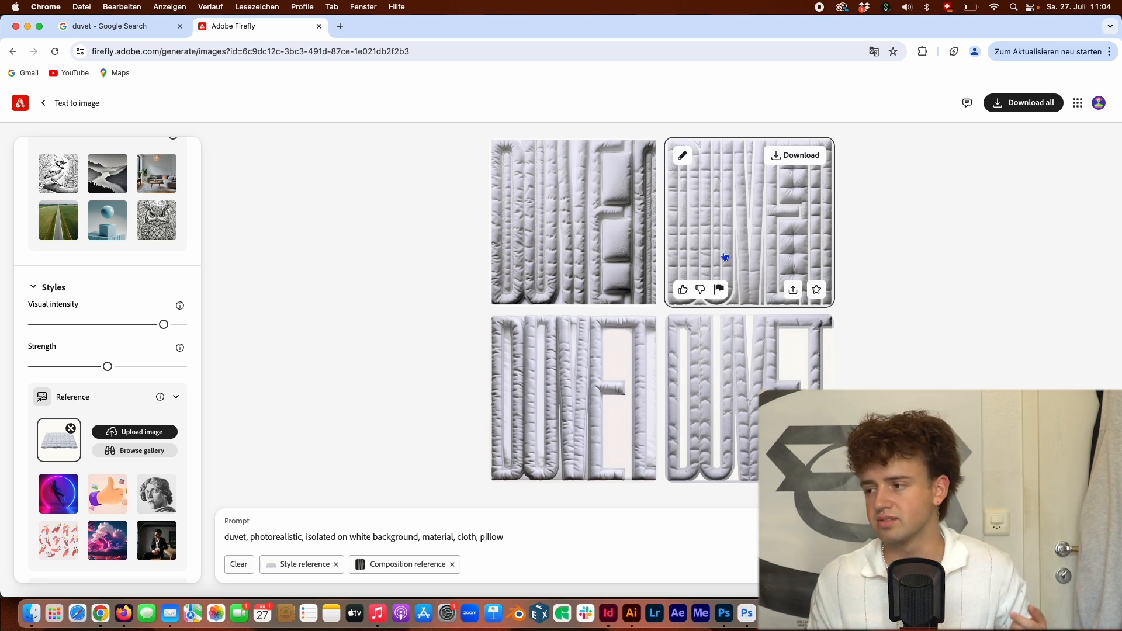
click(725, 256)
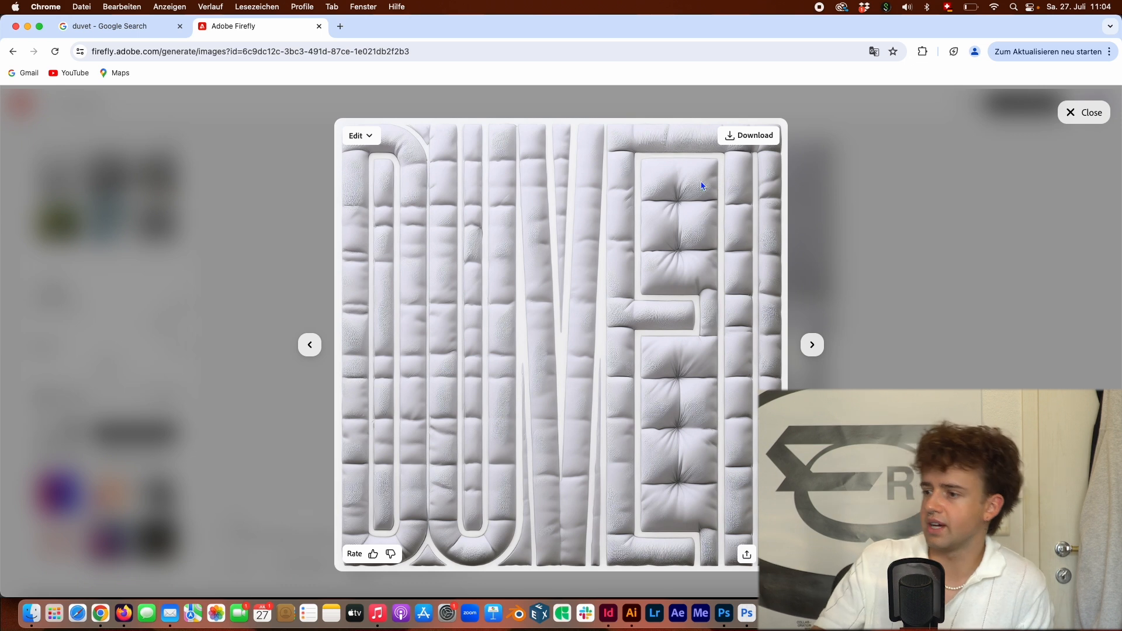
key(Escape)
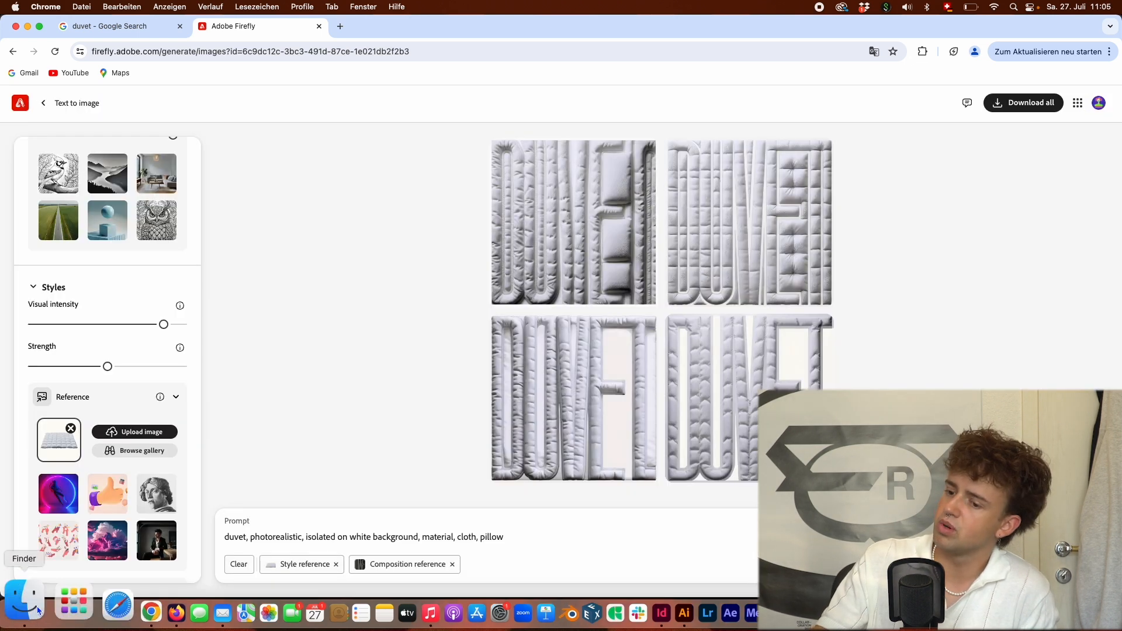
Step: Switch to Finder and look through the contents of the Projekte folder
click(31, 610)
drag(259, 198, 559, 152)
click(561, 146)
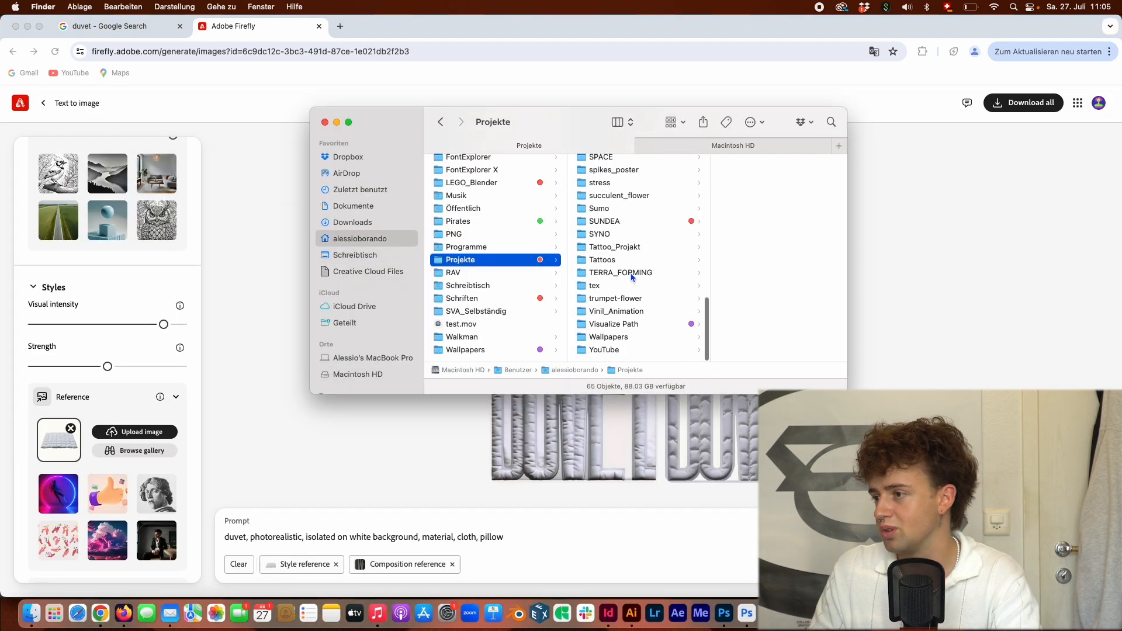
scroll(630, 273, up, 2)
scroll(630, 273, down, 2)
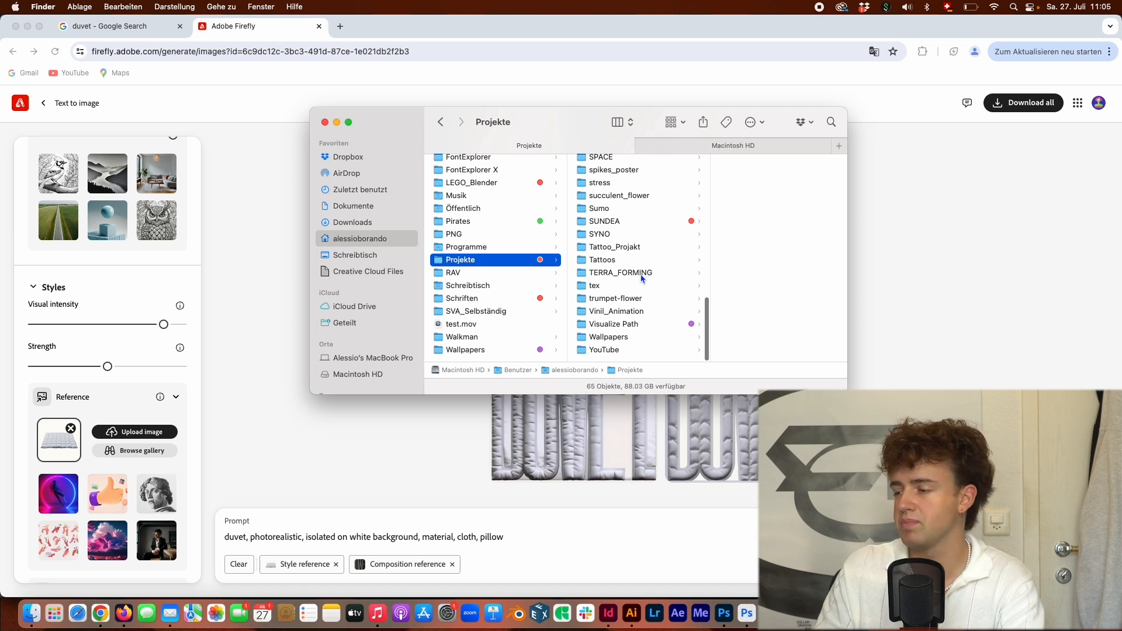
scroll(641, 279, up, 2)
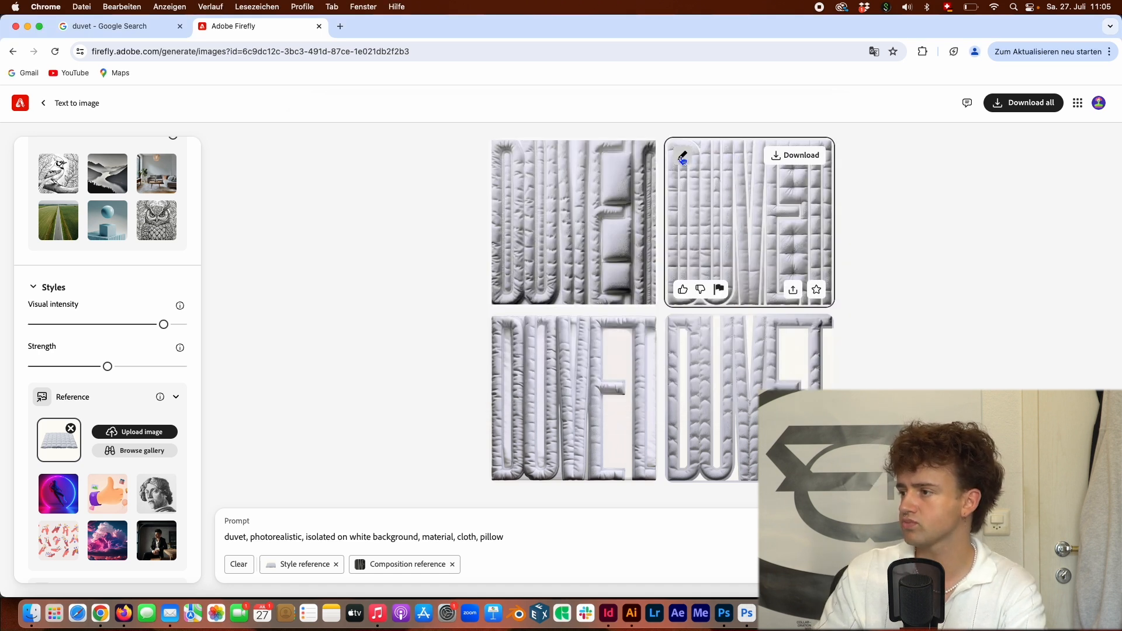
Step: Generate similar images from the second quilted DUVET result
click(682, 155)
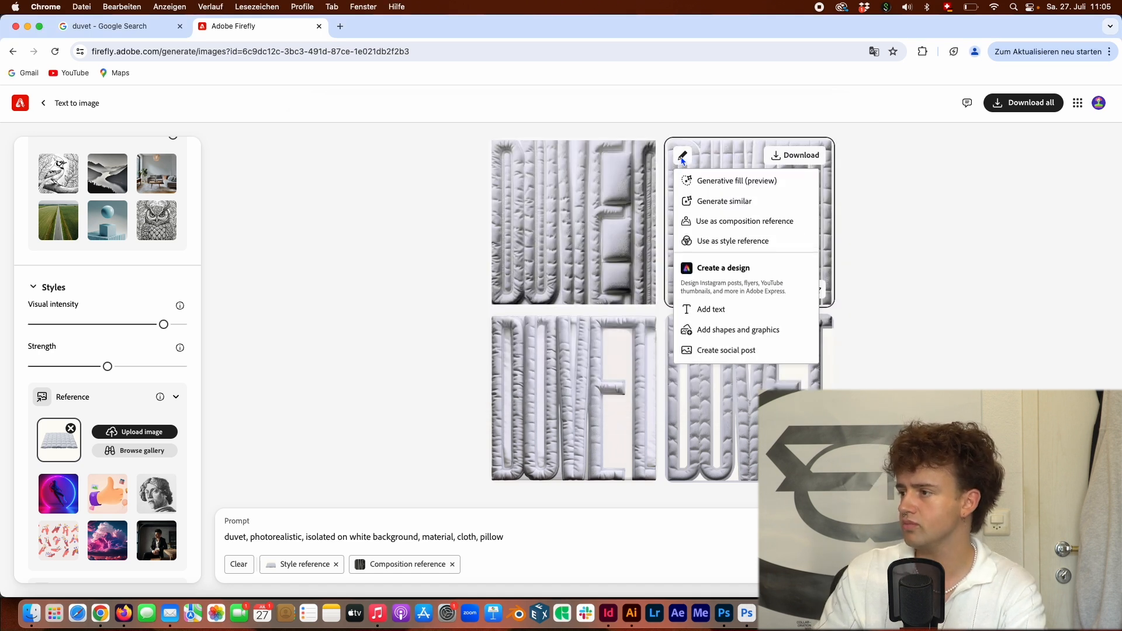
click(763, 202)
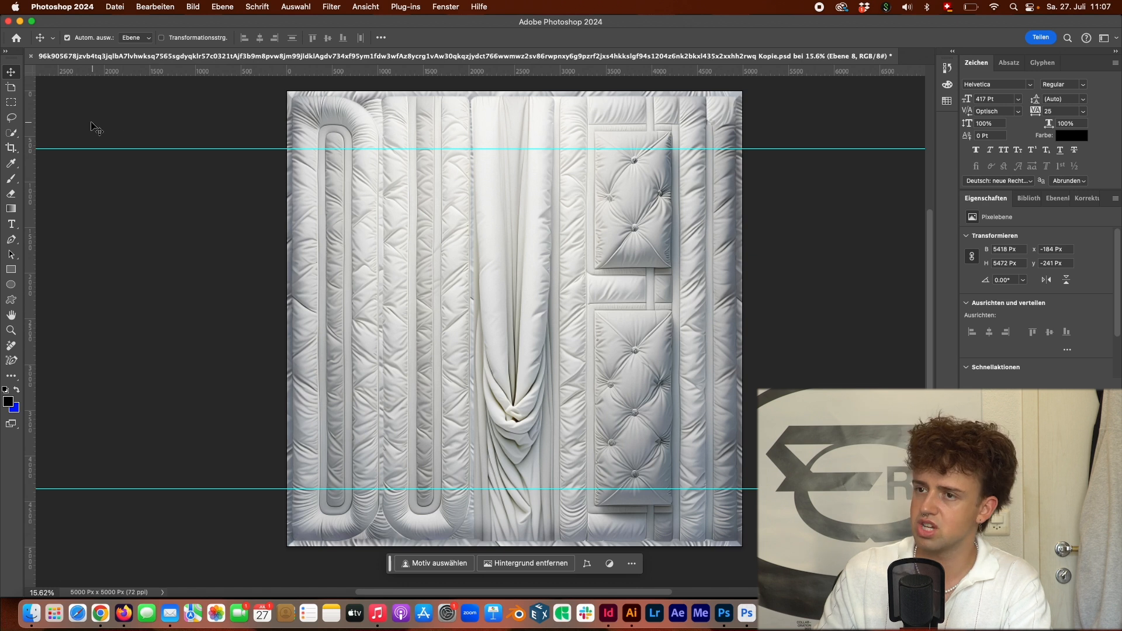
Step: Mark a narrow vertical strip along the lettering image's left edge with a rectangular selection and deselect it
click(11, 102)
drag(295, 109, 310, 471)
click(389, 529)
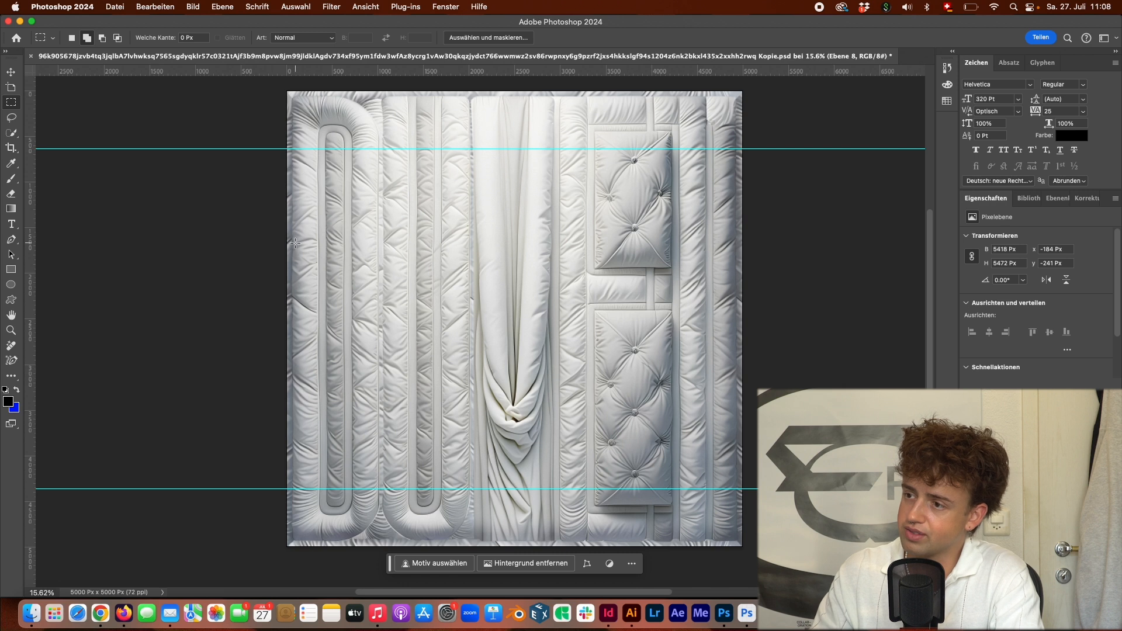
Step: Examine the white quilted lettering up close, from the tops of the D and U down to the image's lower edge
scroll(348, 202, up, 5)
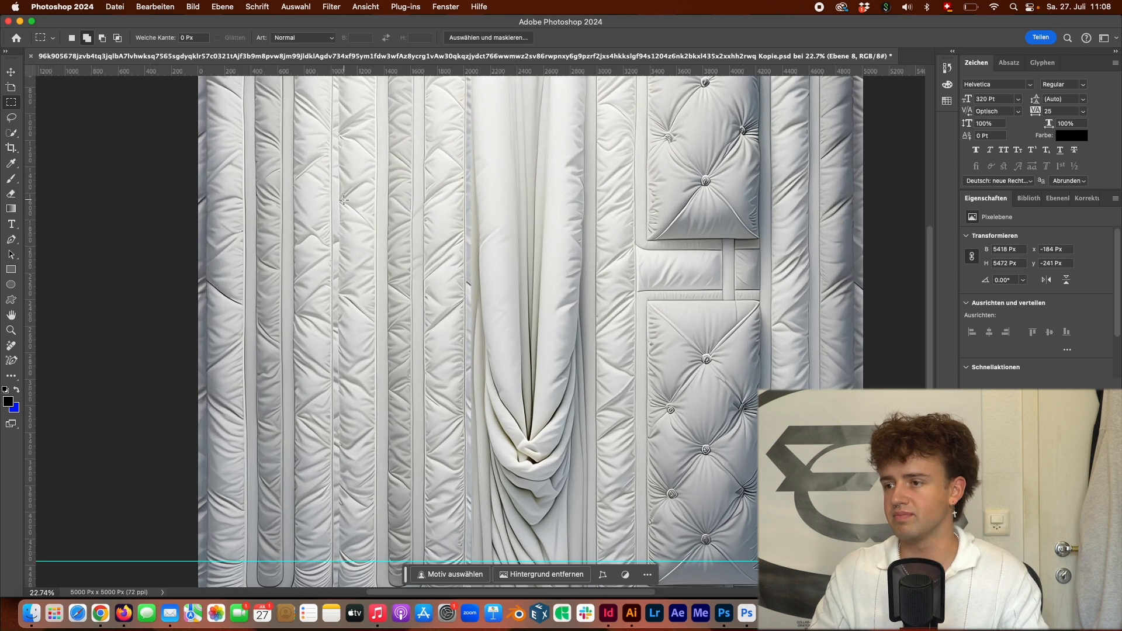
scroll(339, 199, down, 3)
scroll(315, 194, up, 6)
scroll(309, 192, up, 3)
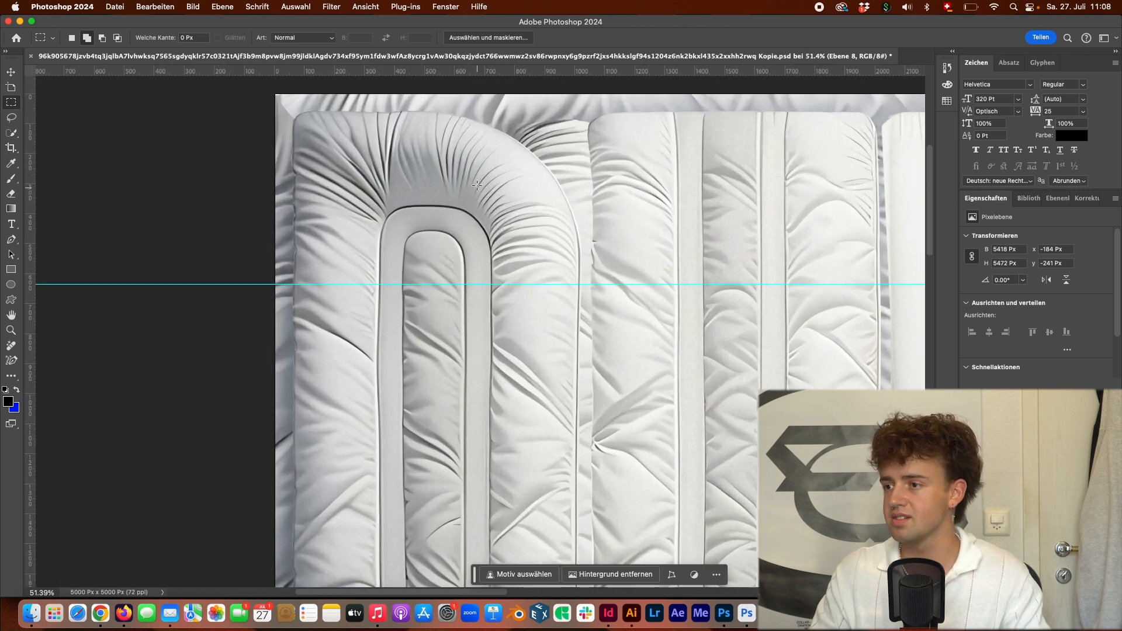
scroll(322, 325, down, 2)
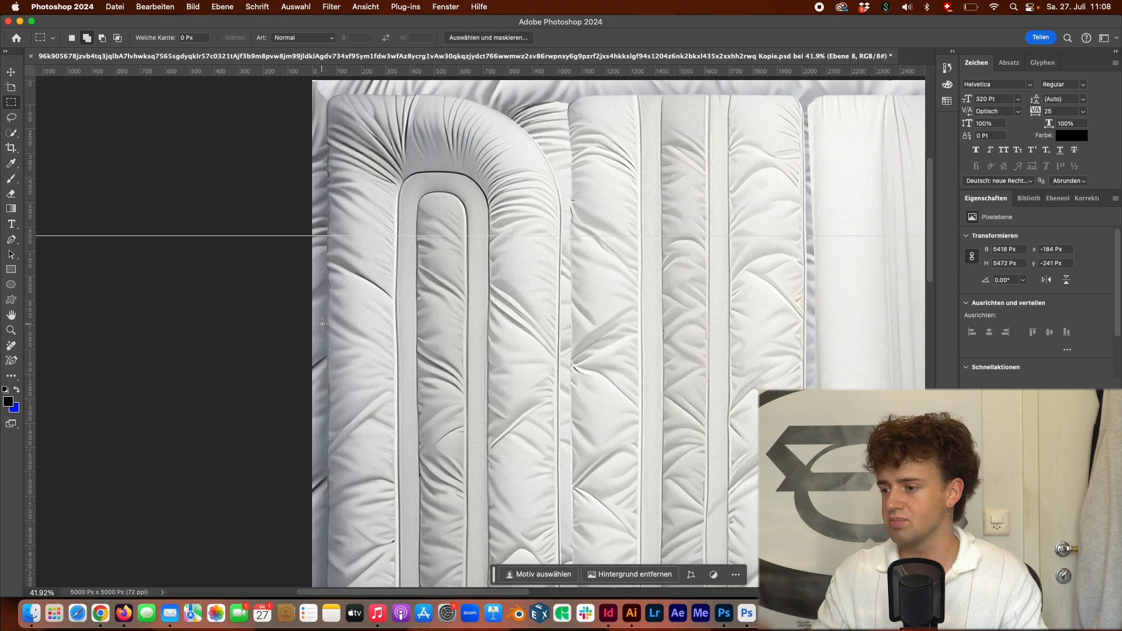
scroll(367, 322, down, 15)
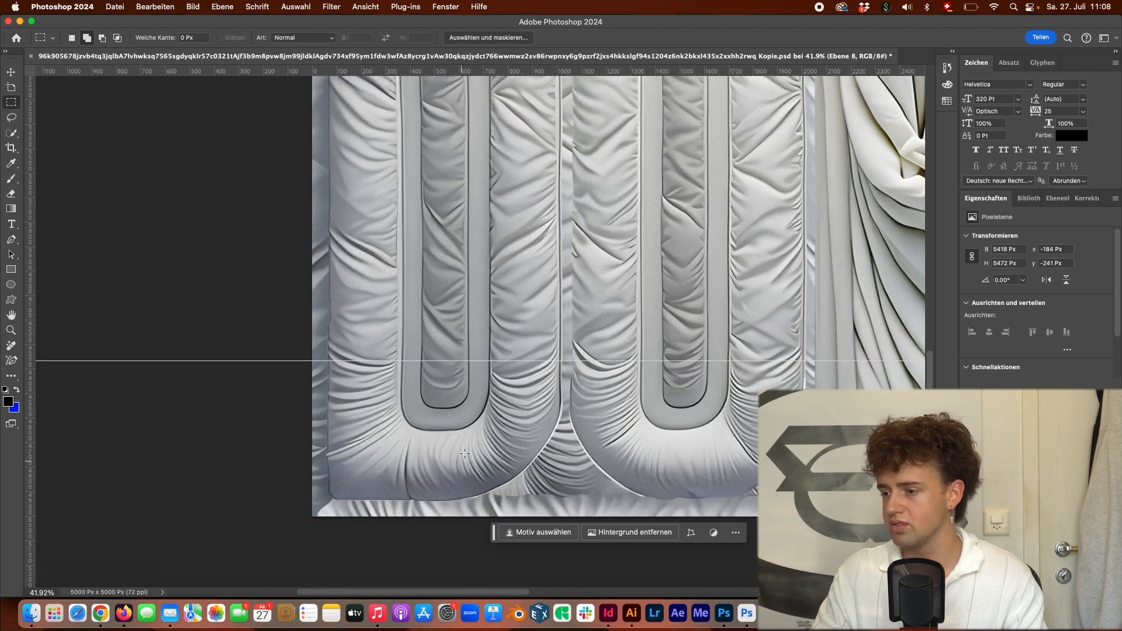
scroll(479, 409, down, 3)
scroll(507, 337, up, 1)
scroll(515, 360, down, 2)
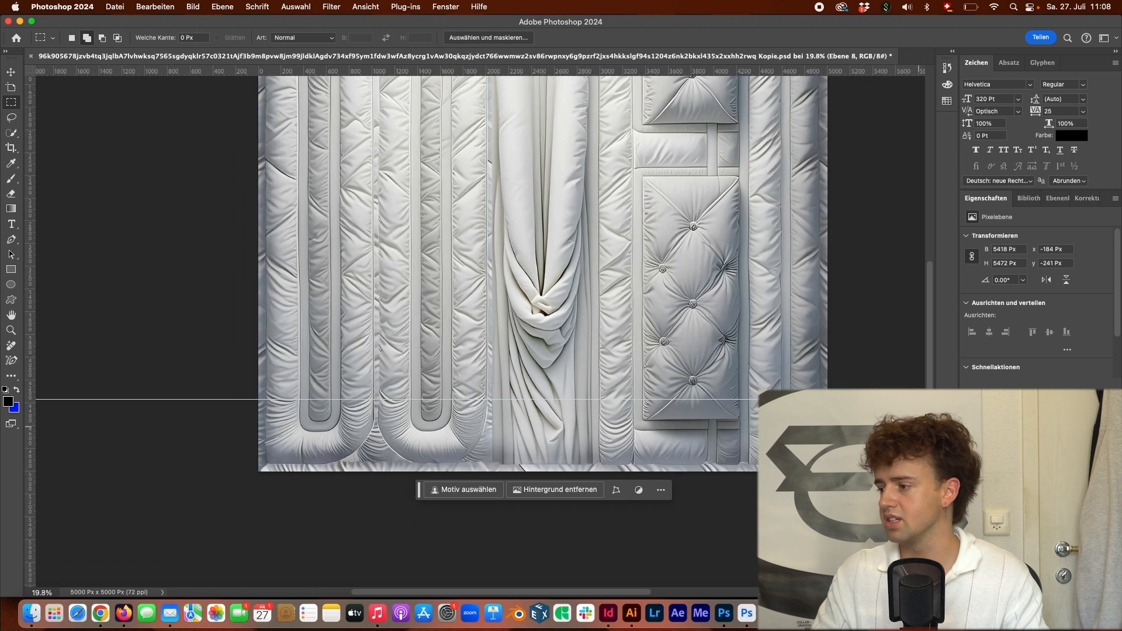
Step: Bring back the blue-coloured version of the DUVET letters over the white quilted artwork
key(ctrl+z)
scroll(562, 278, down, 1)
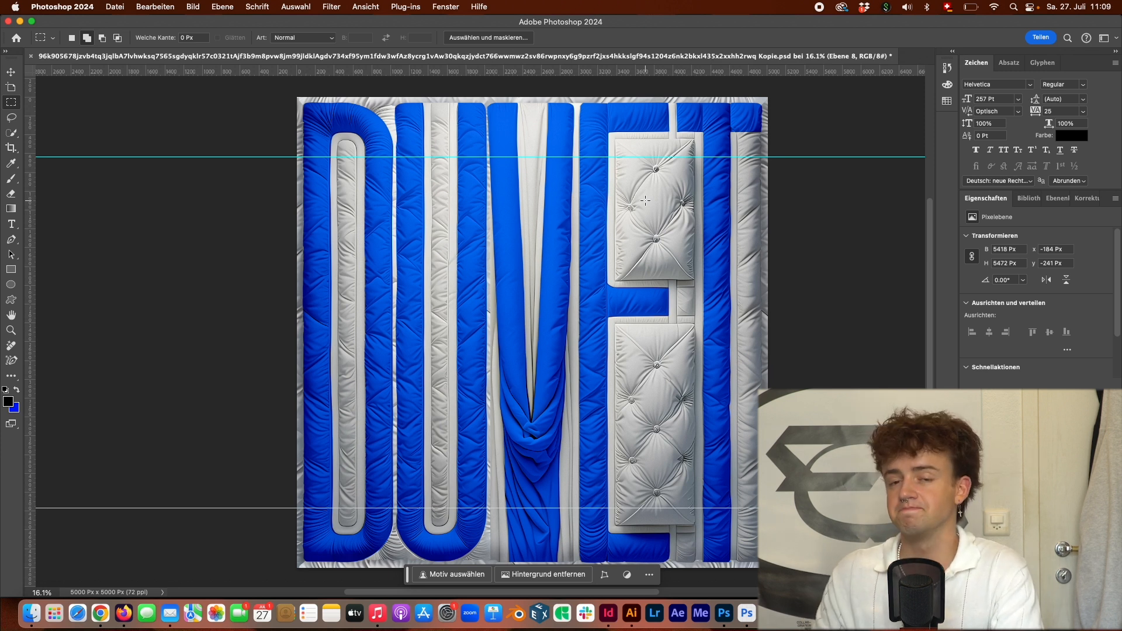
Step: Switch to InDesign and examine the blue DUVET cover drafts with artist names on pages 3 and 2 of Duvet.indd
key(super+Tab)
scroll(479, 171, up, 5)
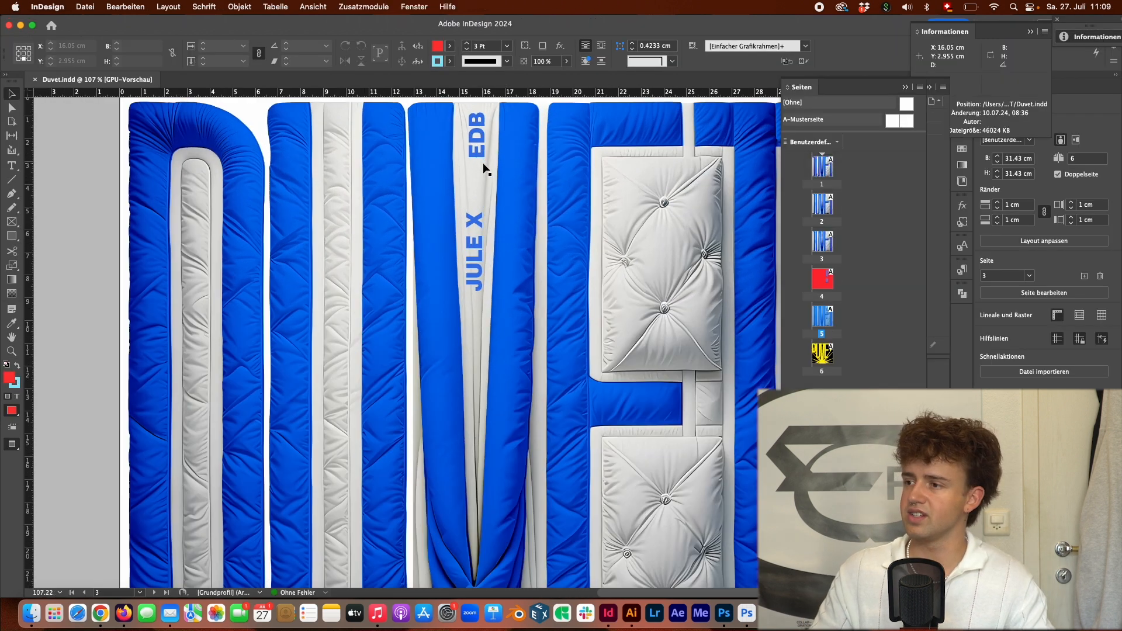
scroll(479, 135, down, 3)
scroll(487, 220, up, 10)
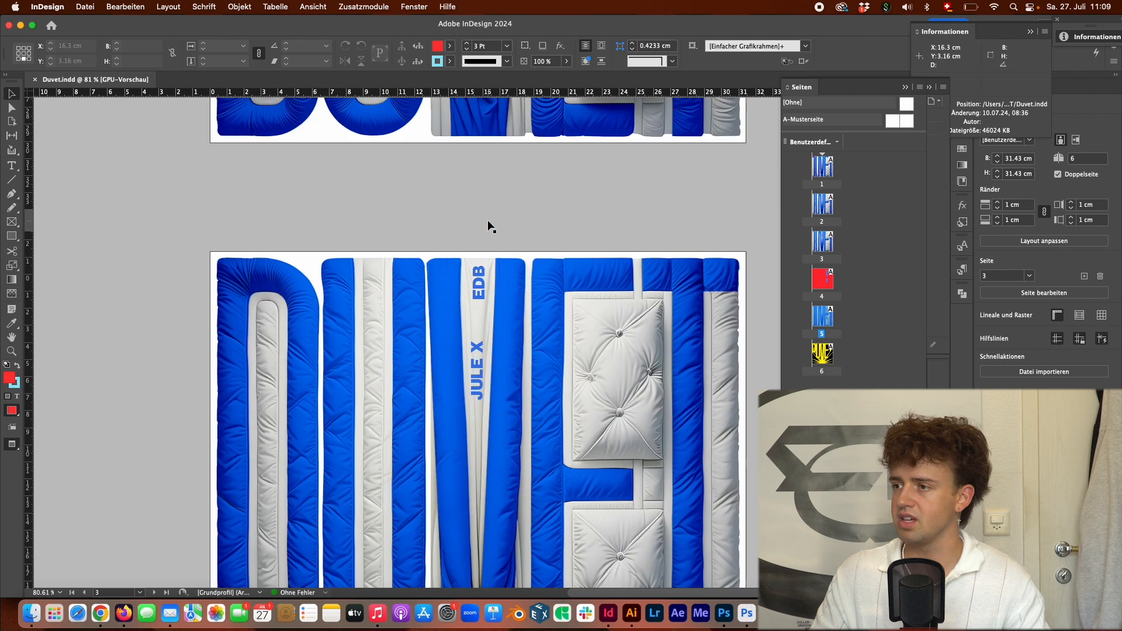
scroll(489, 225, up, 3)
scroll(444, 188, down, 1)
scroll(546, 198, up, 4)
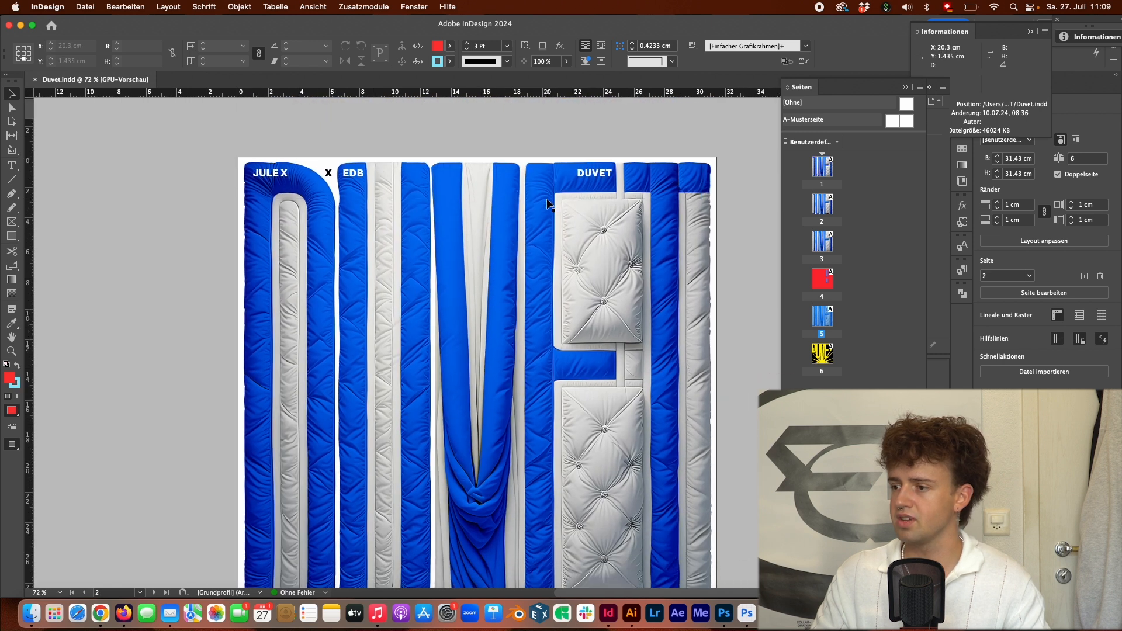
scroll(549, 203, up, 1)
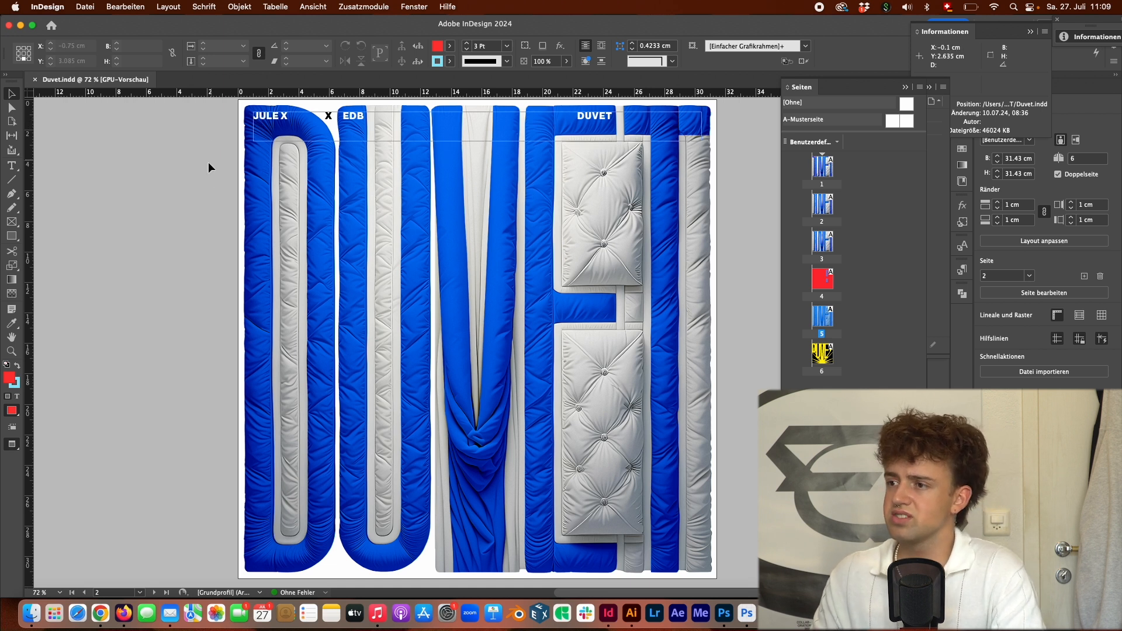
scroll(466, 210, down, 3)
scroll(465, 210, up, 5)
Step: Switch to Photoshop, paste the vertical artist names as a vector smart object and place it, about 277 × 2677 px, over the E's pillows
key(super+Tab)
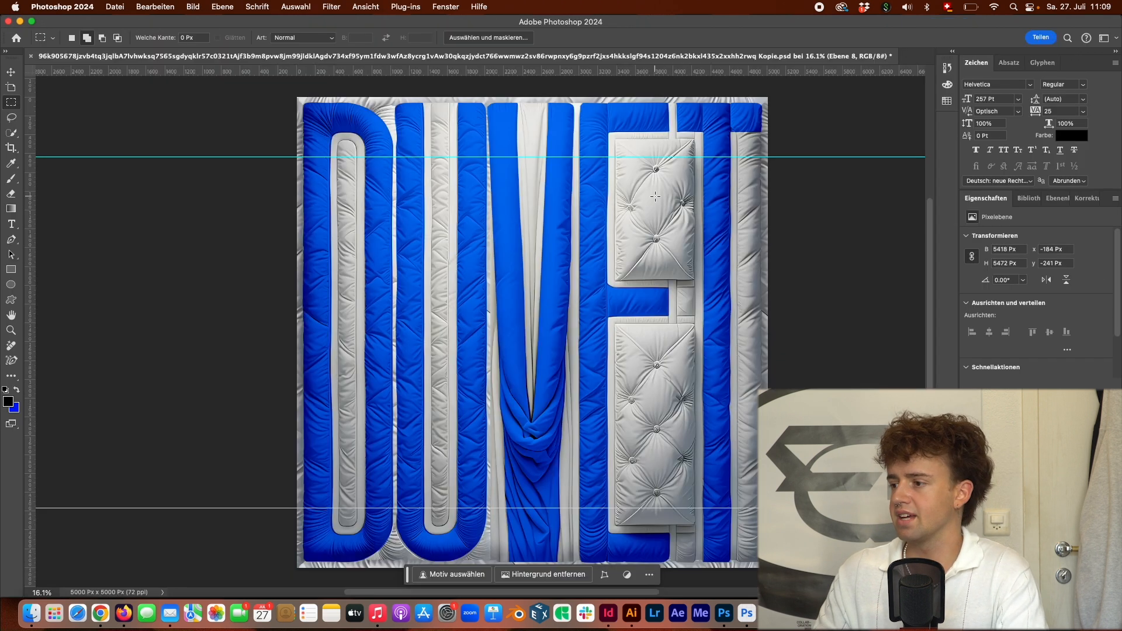
key(super+v)
drag(552, 152, 636, 221)
drag(655, 159, 654, 131)
drag(625, 217, 624, 215)
click(634, 37)
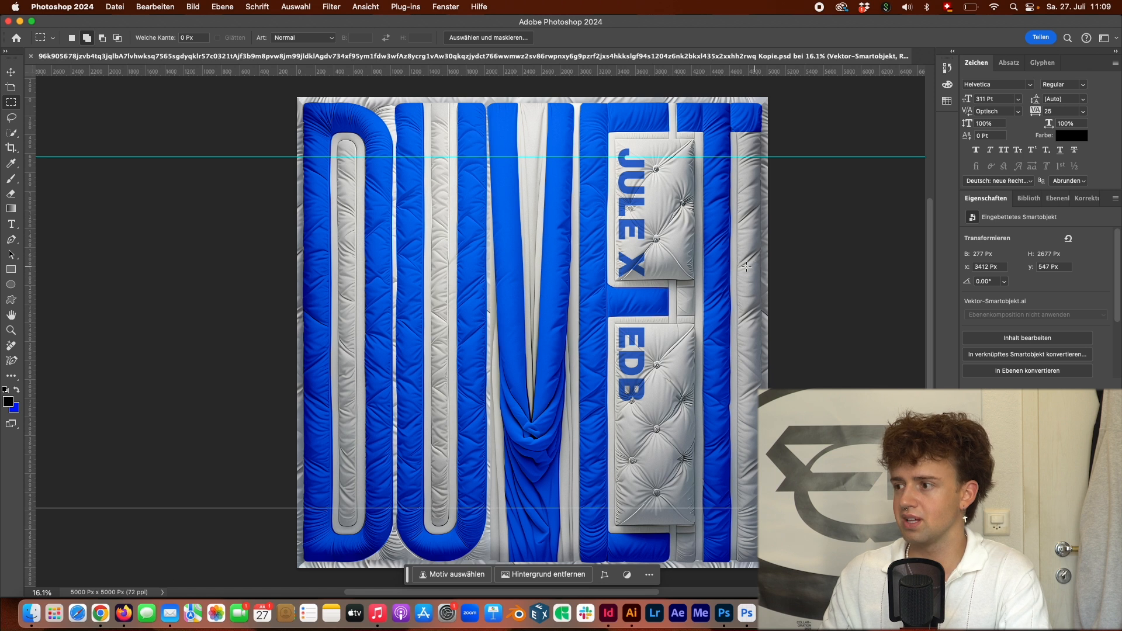
Step: Inspect closely how the pasted artist names sit over the folds and buttons of both pillows
scroll(639, 202, up, 5)
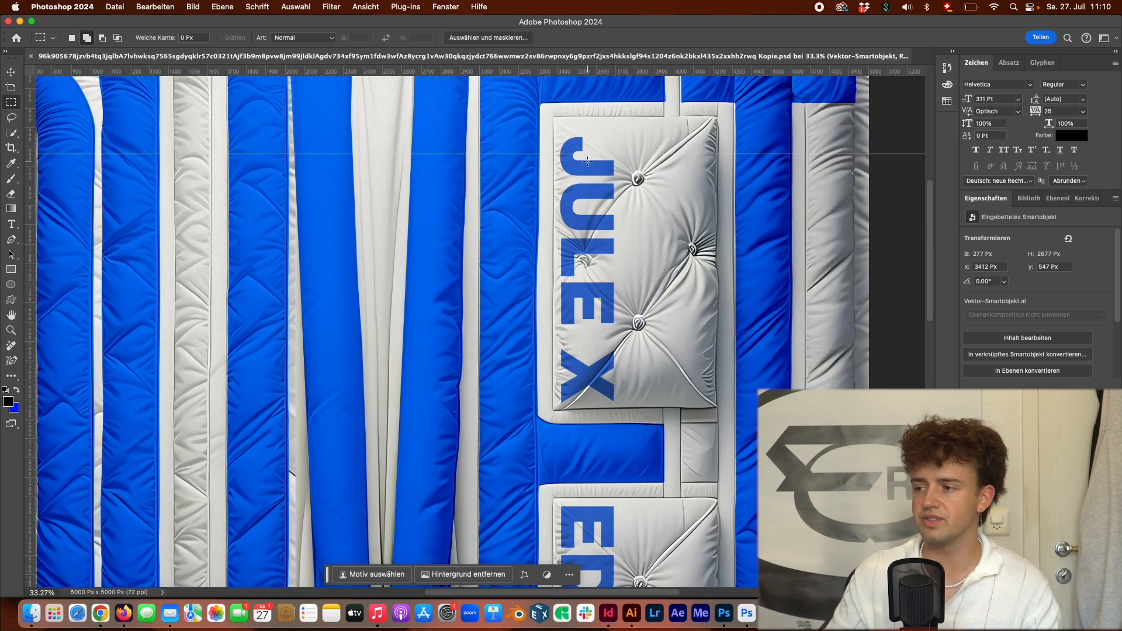
scroll(588, 161, down, 5)
scroll(609, 199, down, 1)
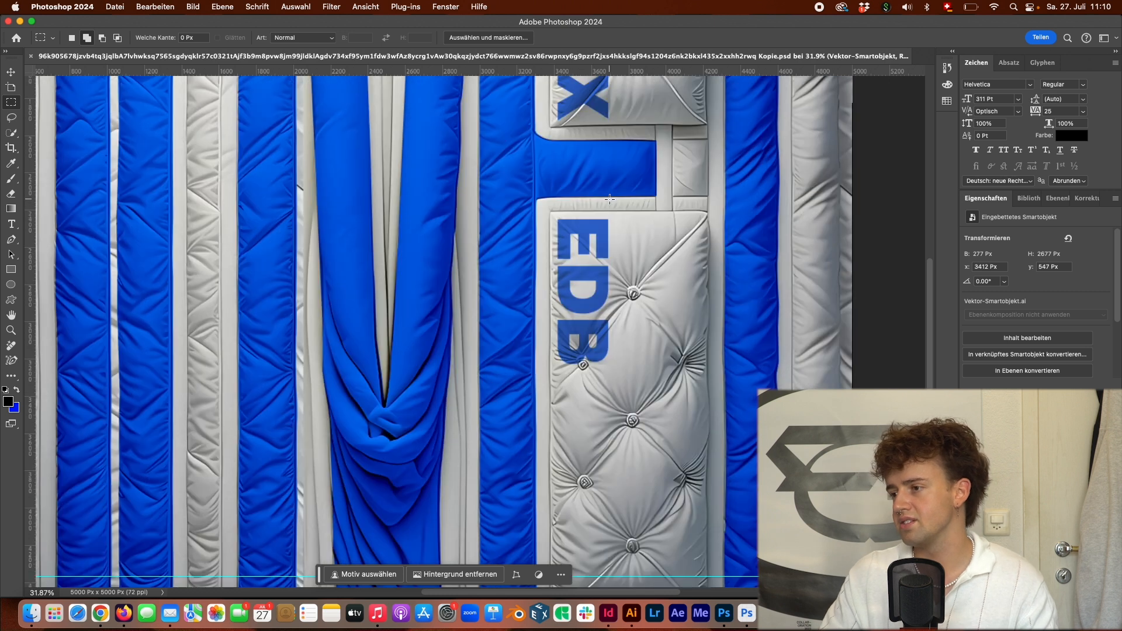
scroll(610, 199, down, 1)
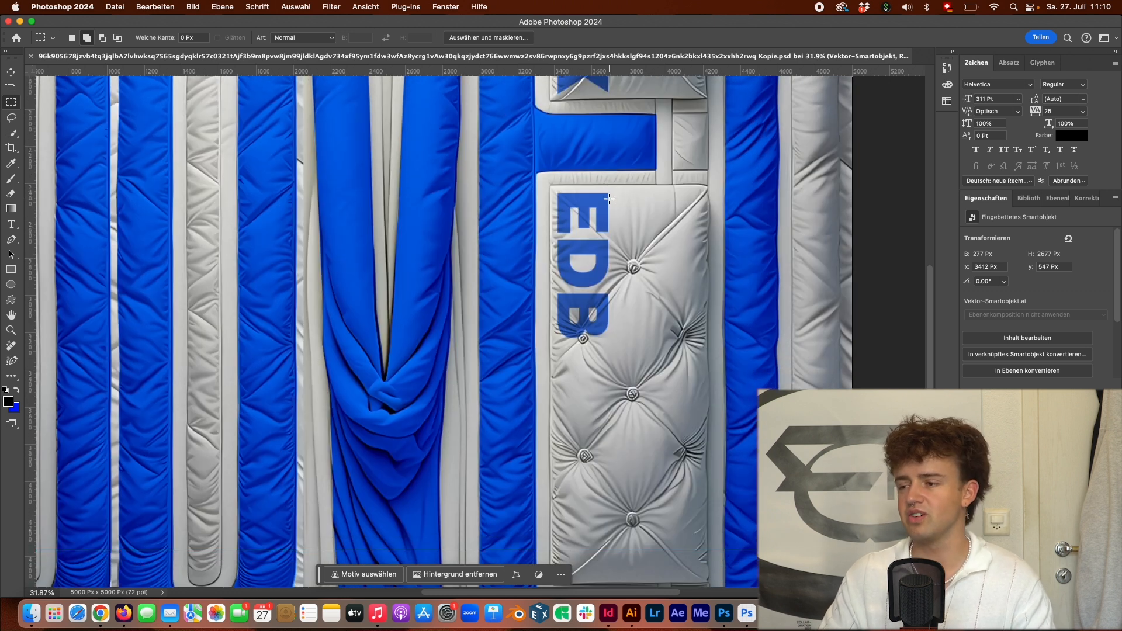
scroll(582, 242, up, 3)
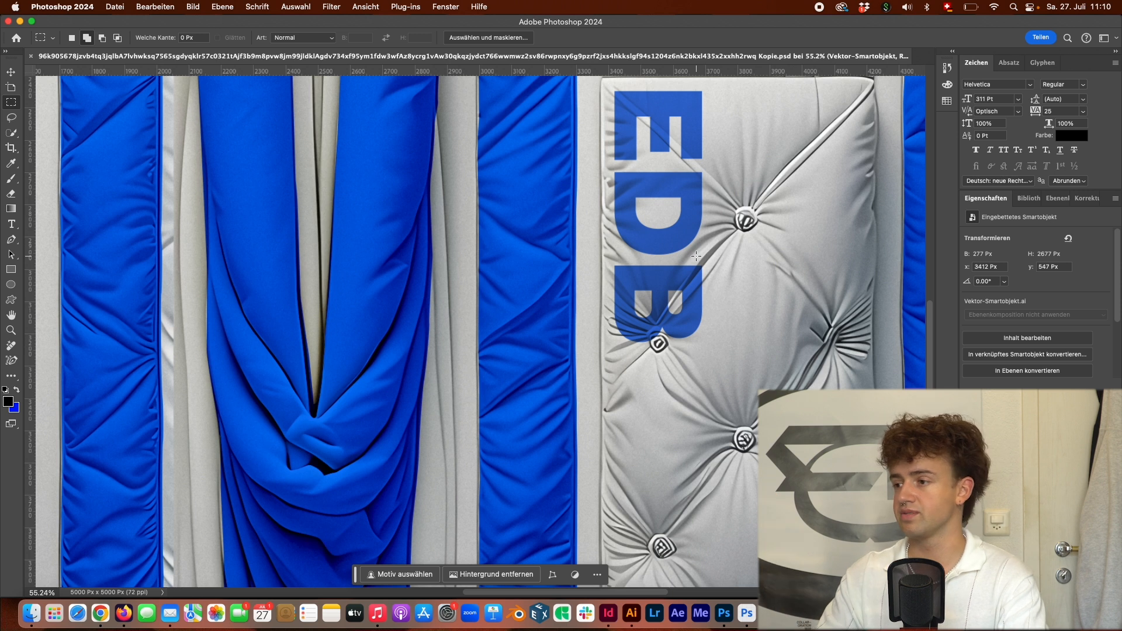
scroll(721, 253, up, 3)
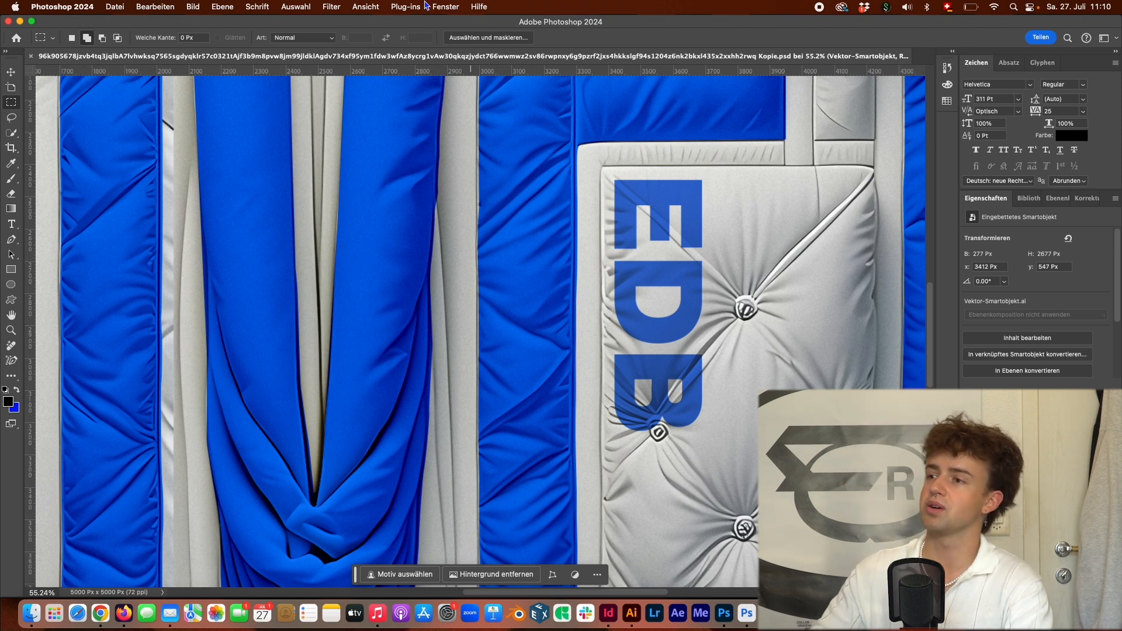
Step: Apply the Displace filter to the artist names with horizontal and vertical scale 10, using the PSD ending in "Kopie 2" from the DUVET folder as displacement map
click(332, 7)
mouse_move(446, 223)
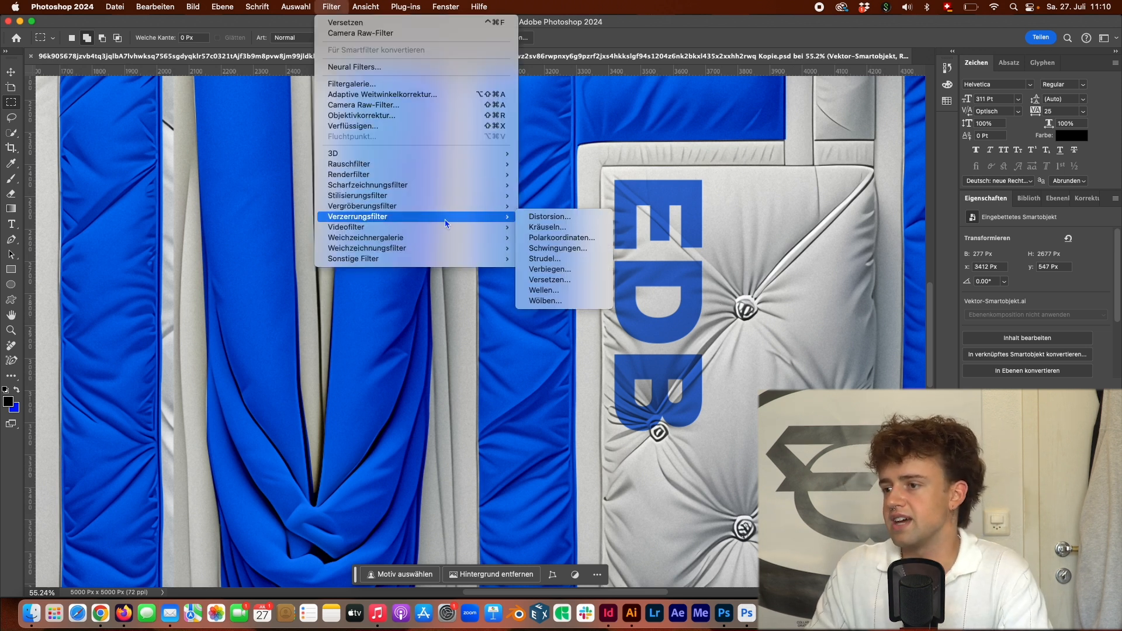
click(571, 283)
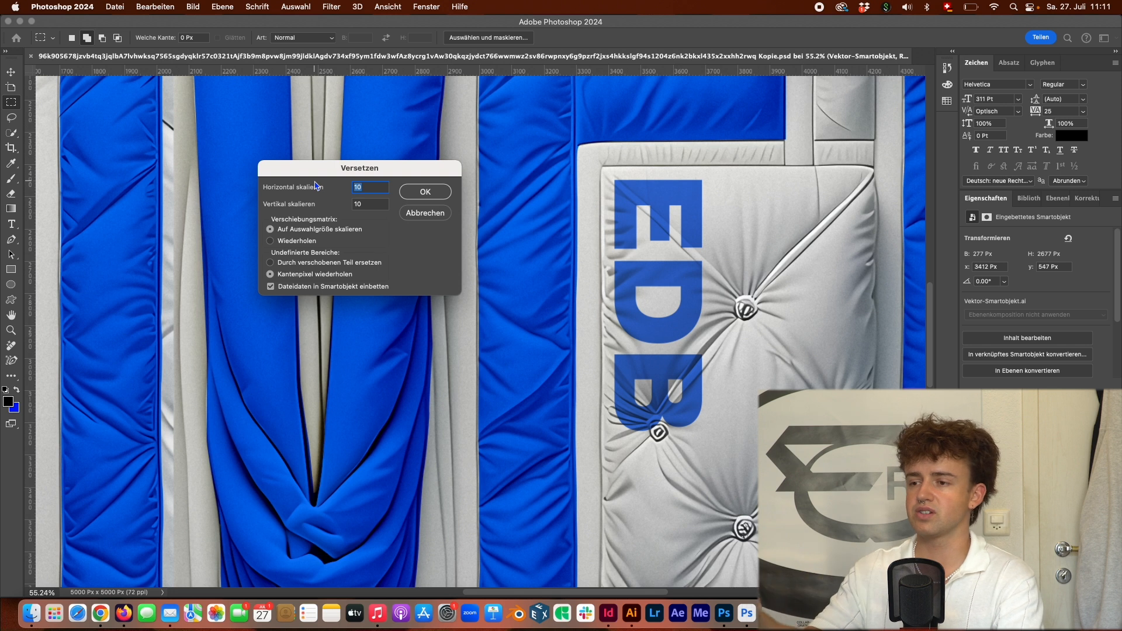
click(435, 194)
drag(545, 82, 261, 121)
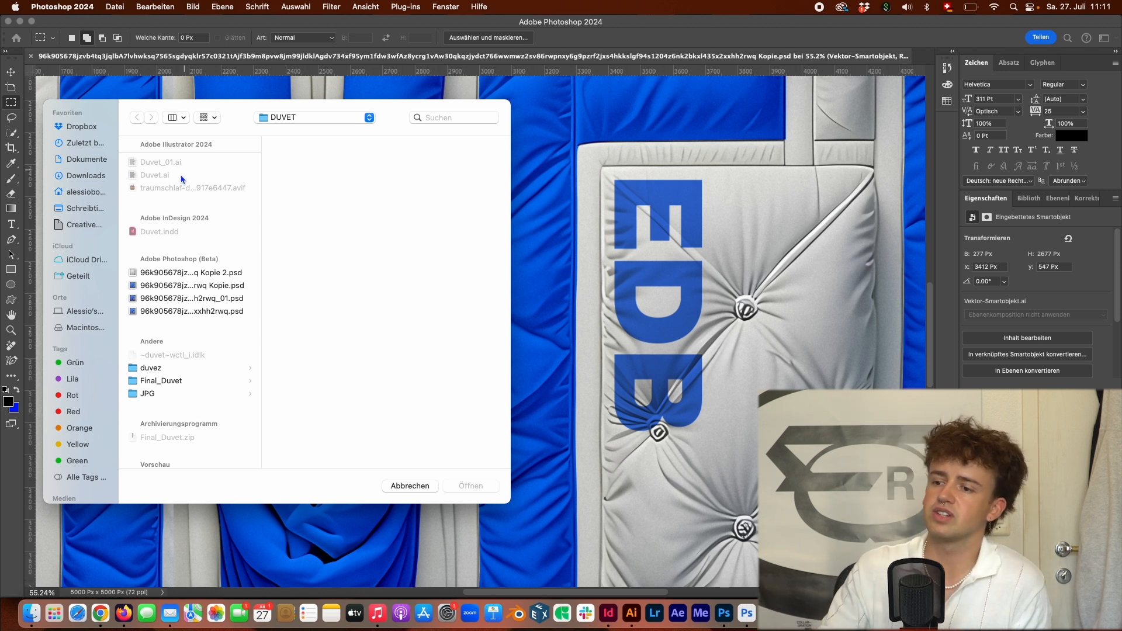
scroll(208, 436, down, 3)
click(177, 326)
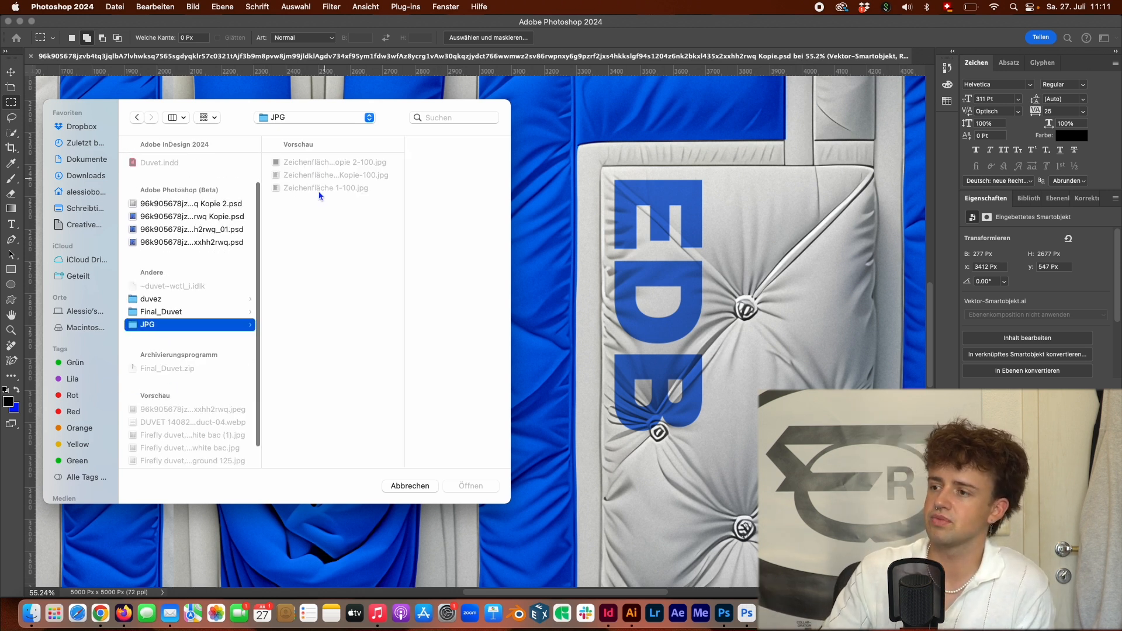
click(211, 218)
key(Up)
click(471, 486)
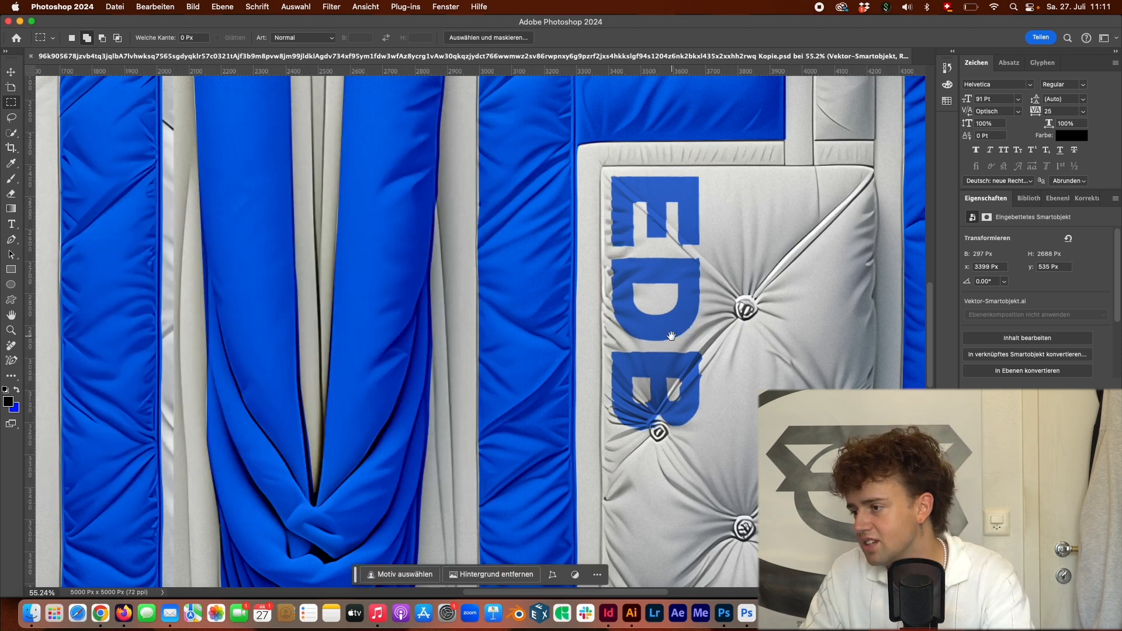
Step: Inspect how the displaced artist names follow the folds of both pillows, up close and on the whole cover
scroll(666, 316, down, 3)
scroll(666, 315, right, 2)
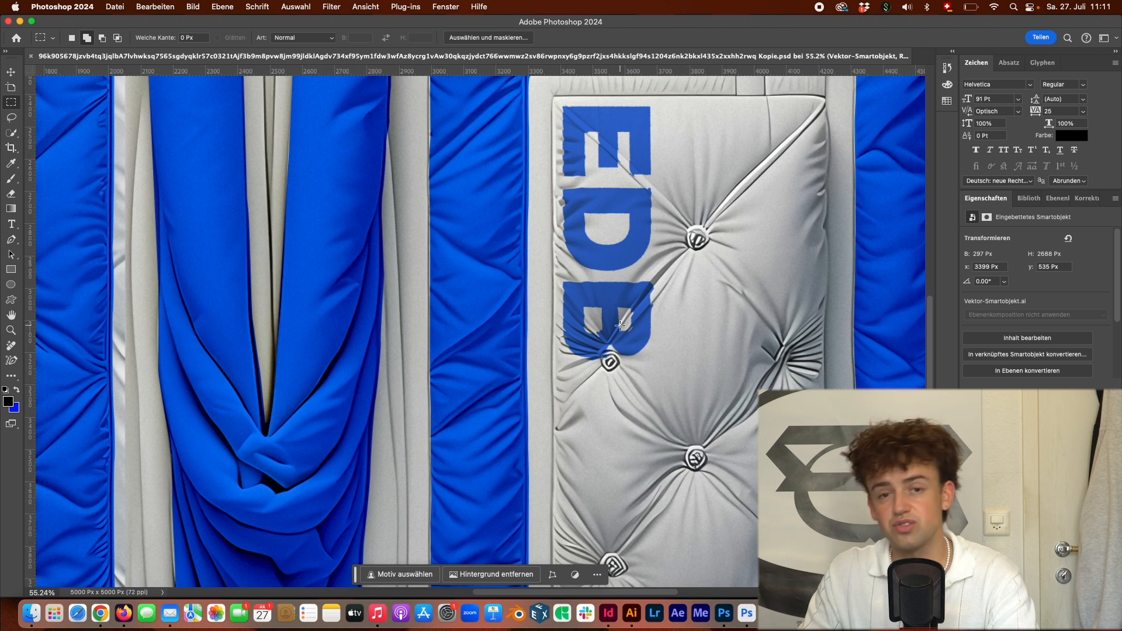
scroll(649, 305, up, 10)
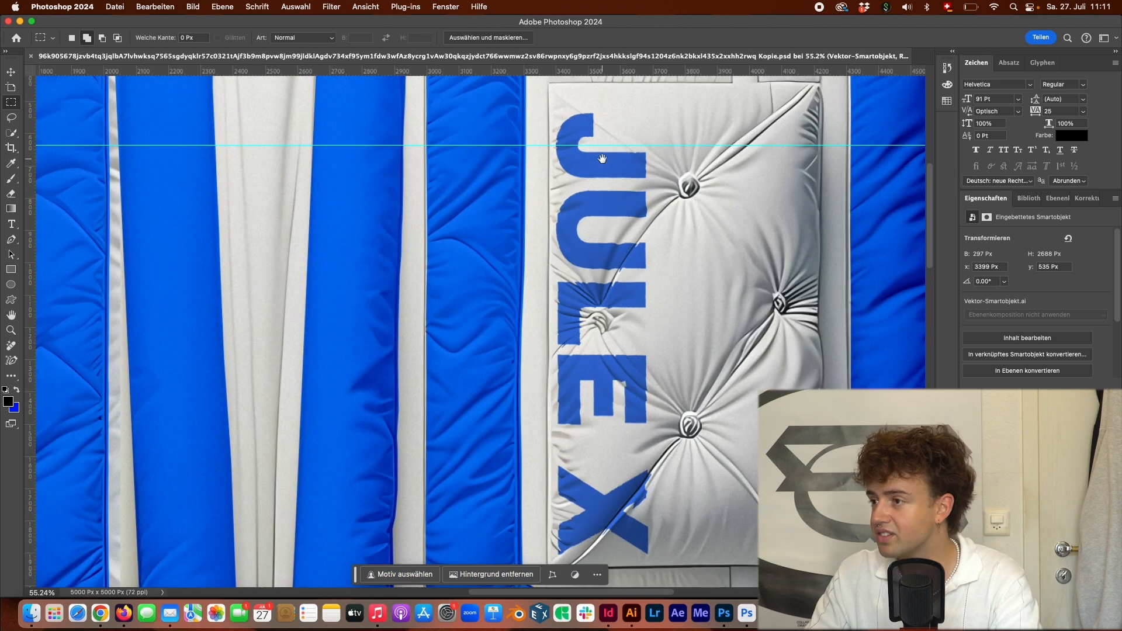
scroll(630, 322, down, 3)
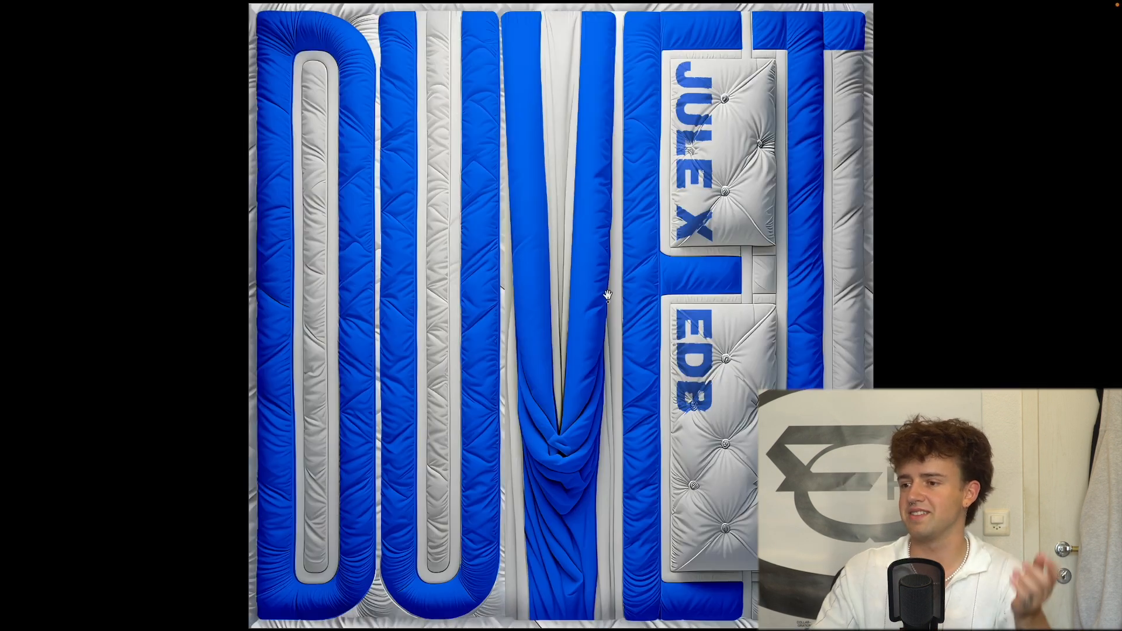